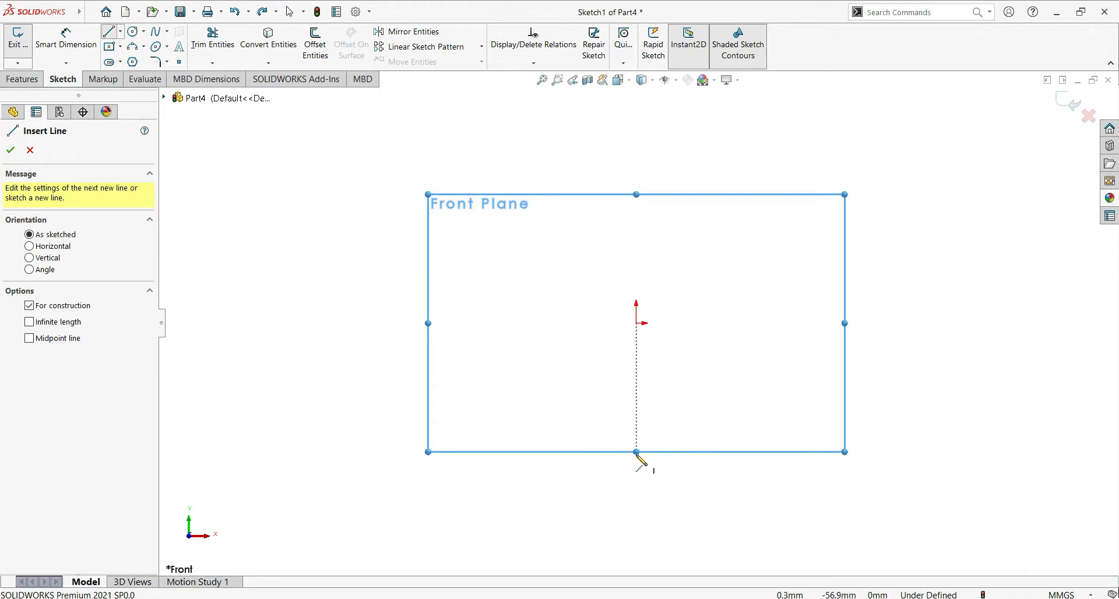
- Draw a horizontal construction line on the Front Plane, starting directly below the origin and extending in the positive X direction
left_click(636, 453)
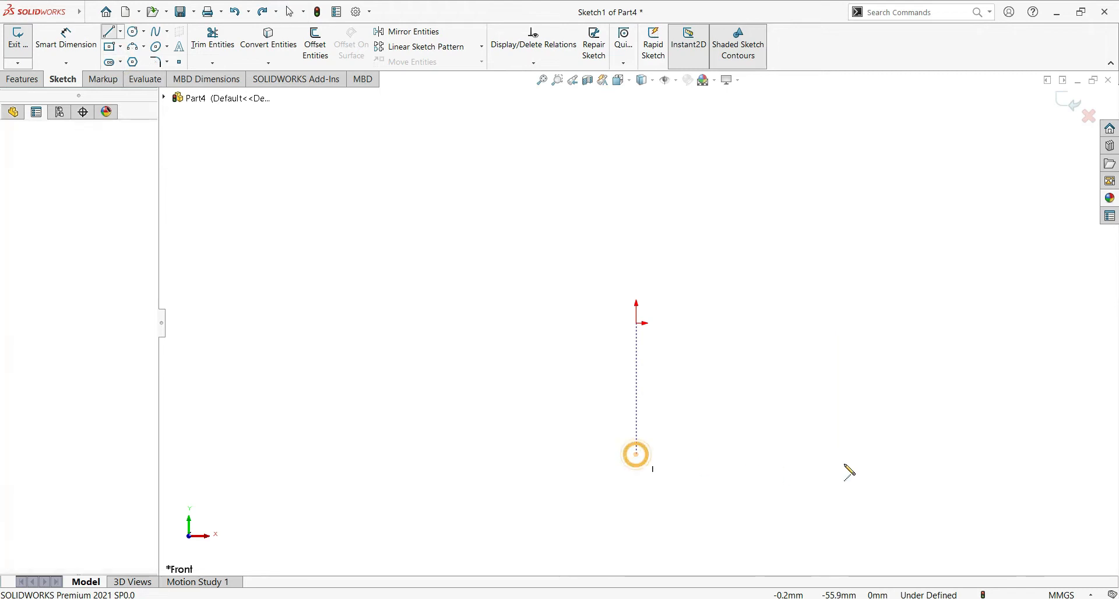
left_click(931, 456)
right_click(935, 400)
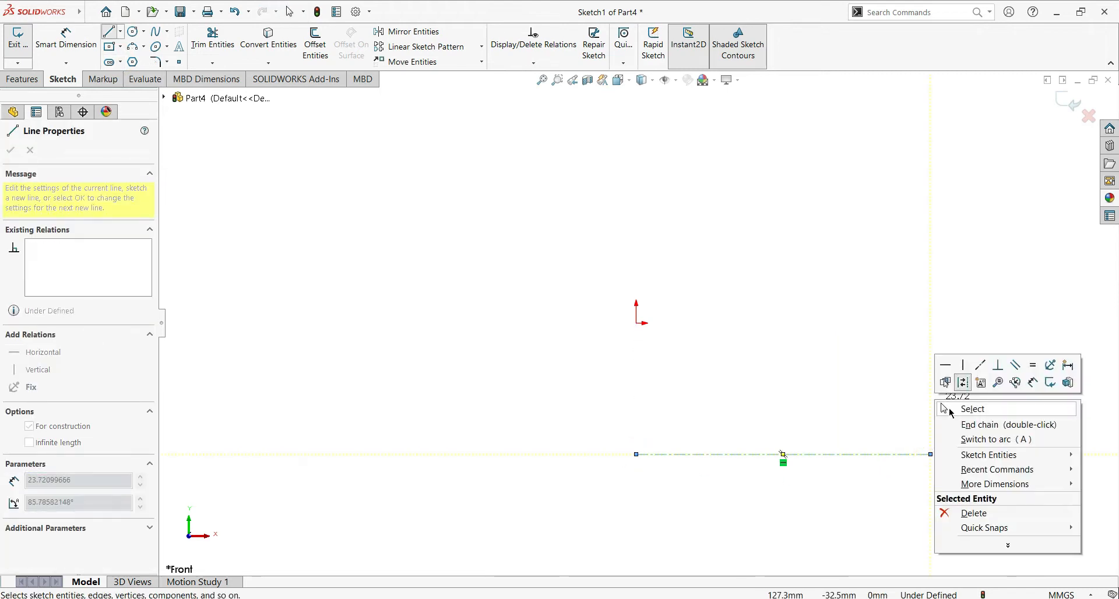
left_click(950, 410)
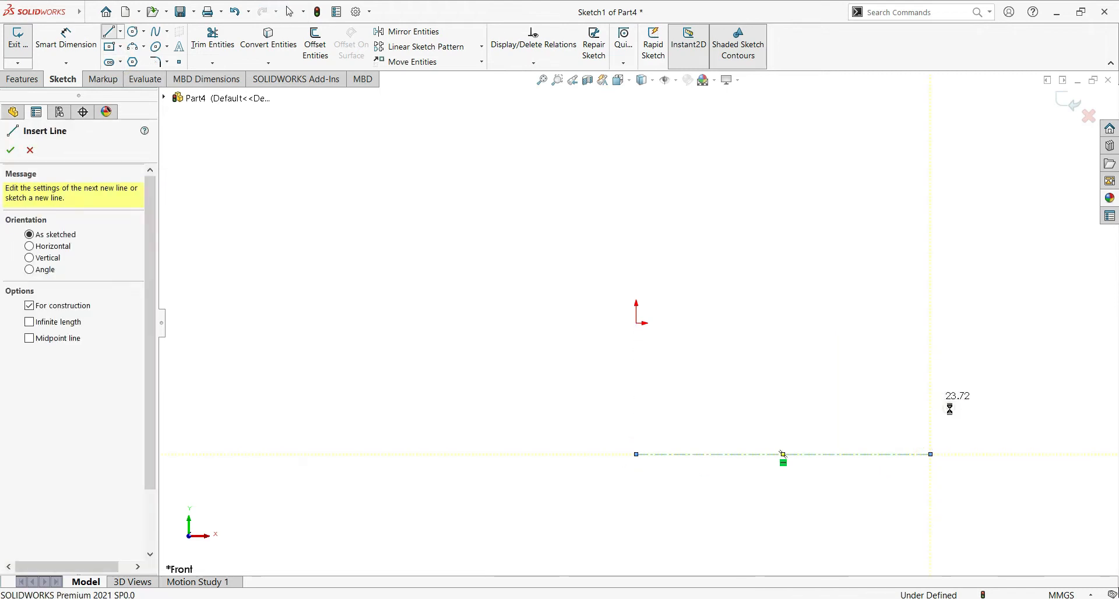
- Sketch a closed C-shaped line profile above the construction line, with its vertical back edge through the origin and the opening facing positive X
left_click(105, 32)
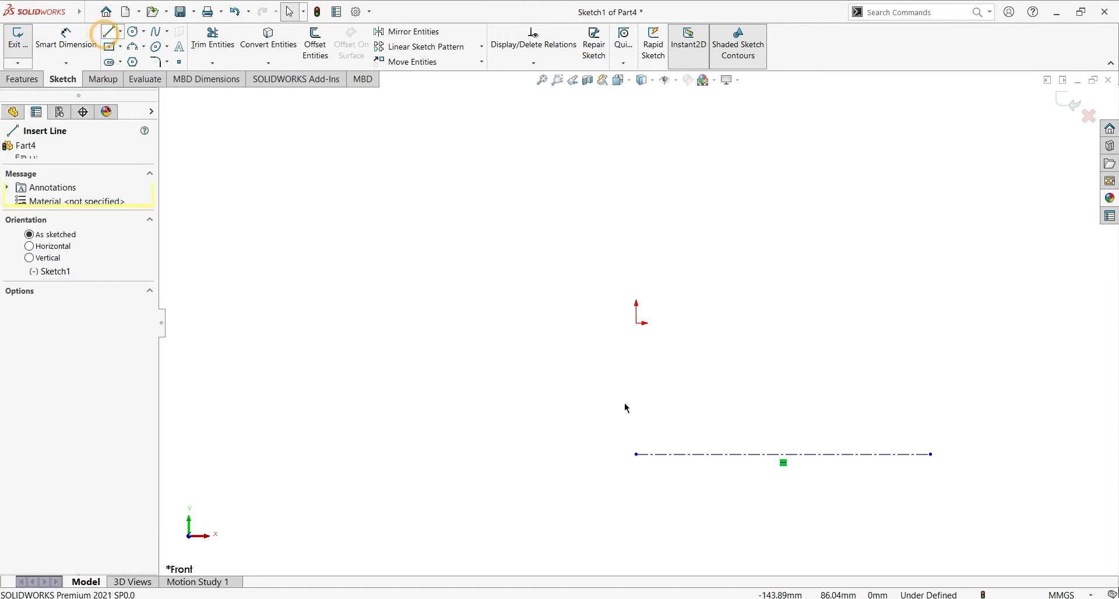
left_click(636, 384)
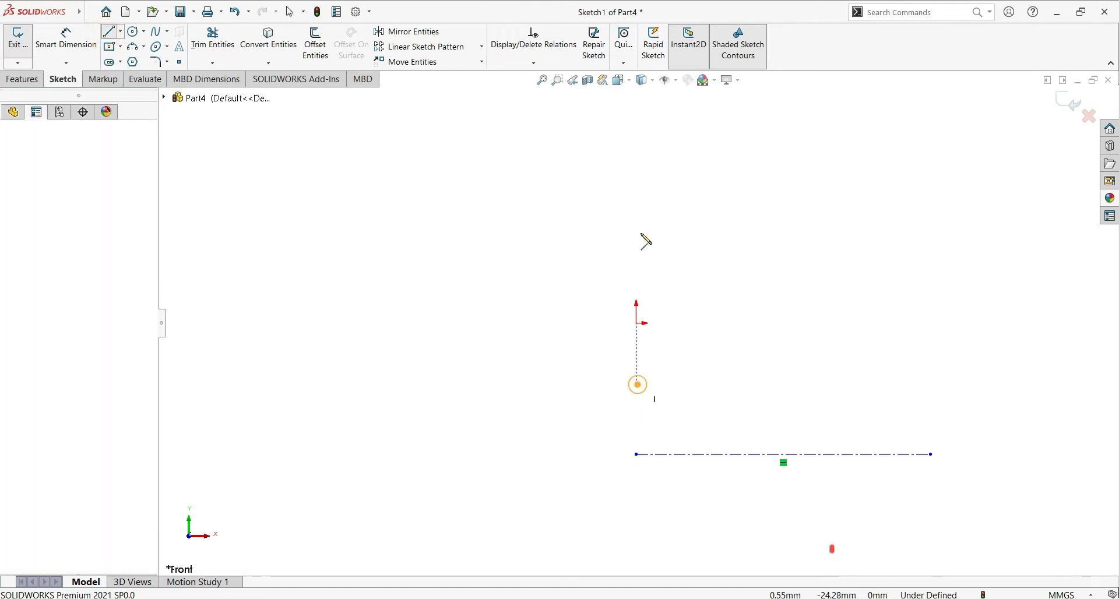
left_click(636, 141)
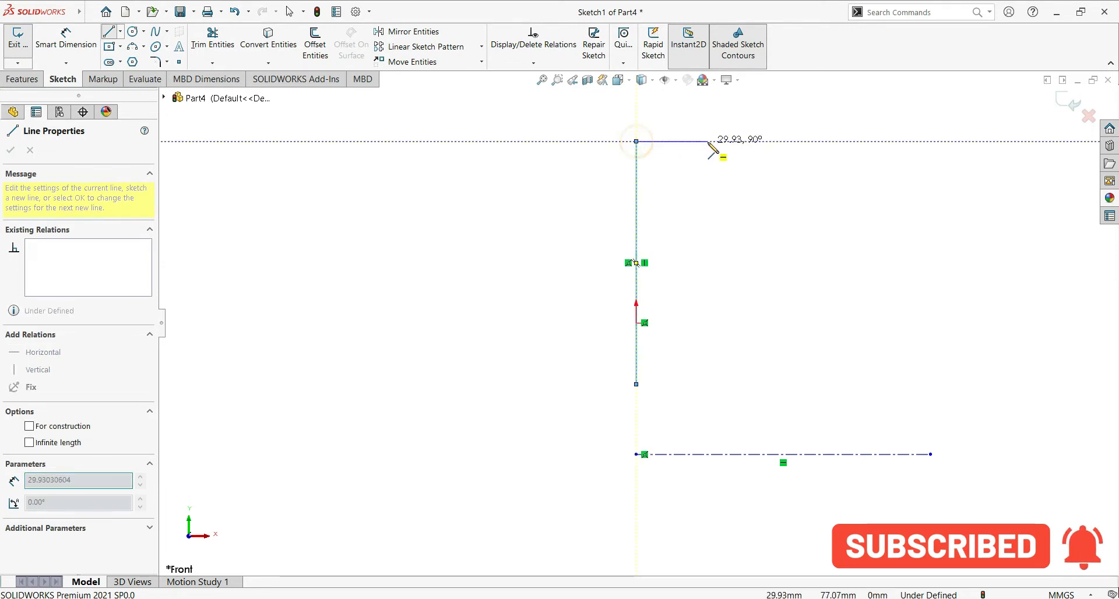
left_click(708, 141)
left_click(708, 200)
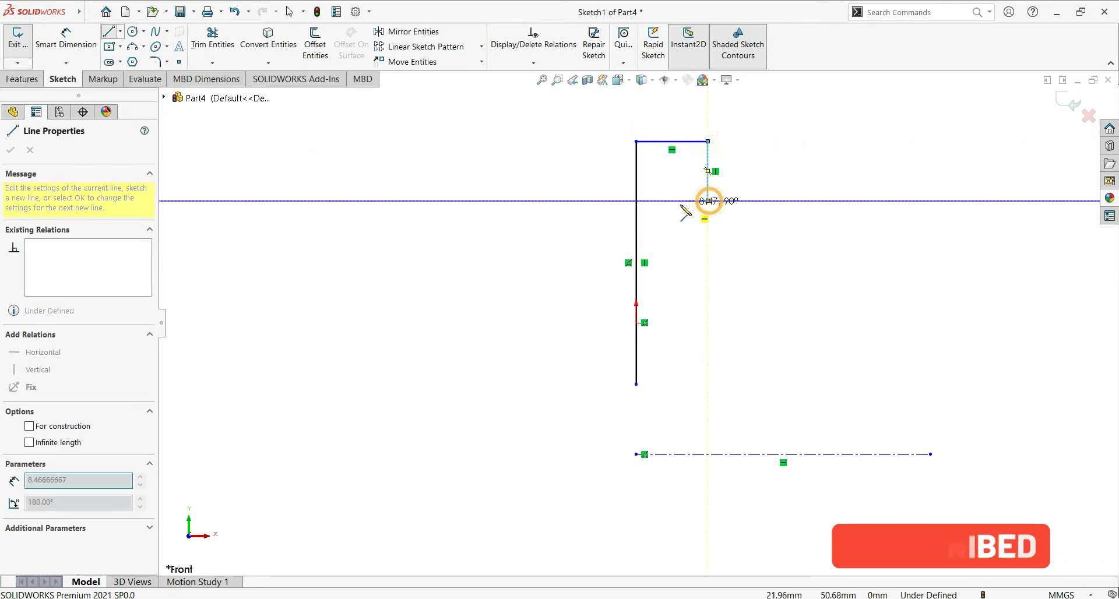
left_click(671, 200)
left_click(672, 330)
left_click(756, 330)
left_click(755, 403)
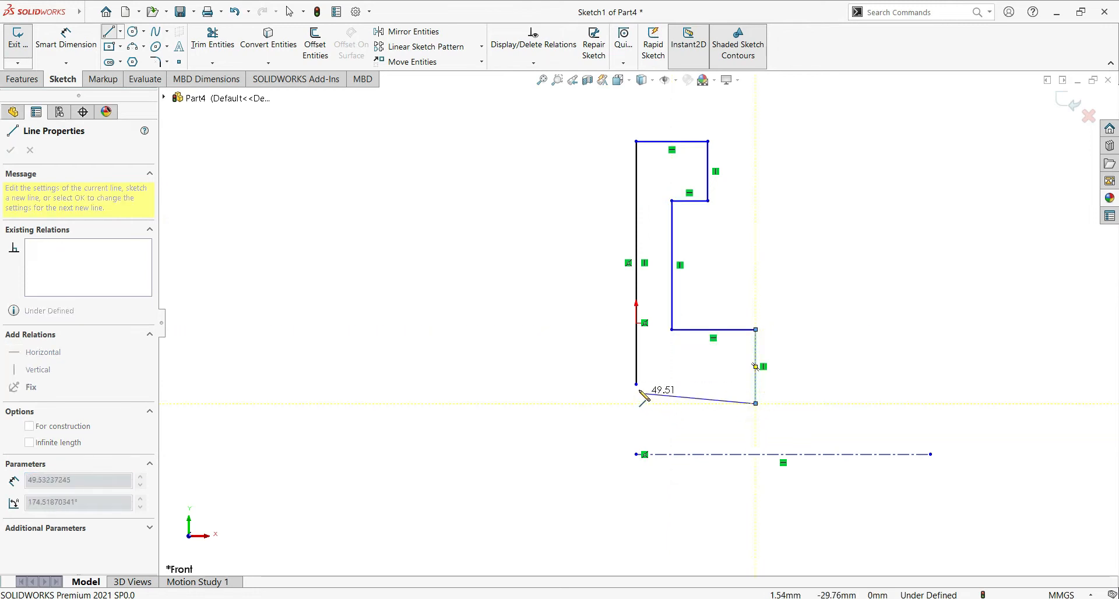
left_click(636, 385)
right_click(493, 343)
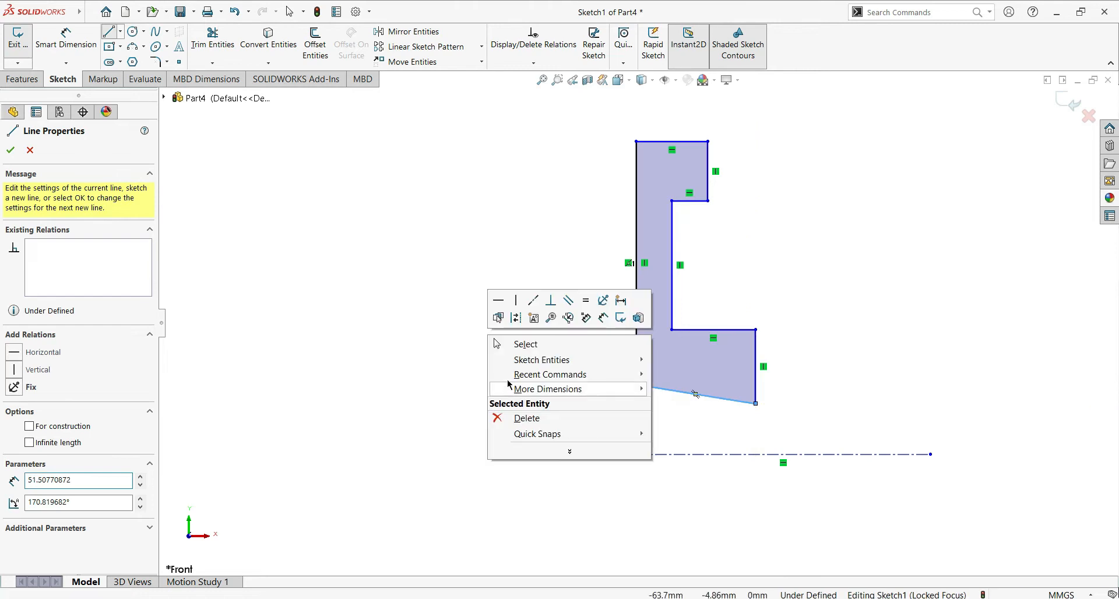
left_click(505, 345)
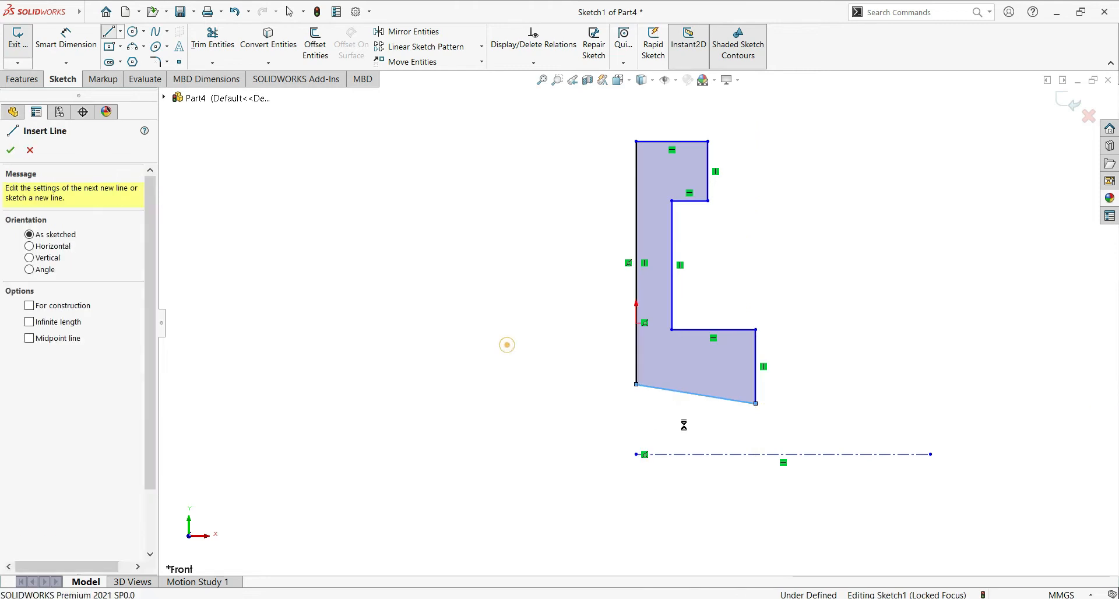
- Add a horizontal relation to the sloped bottom edge of the profile
left_click(717, 398)
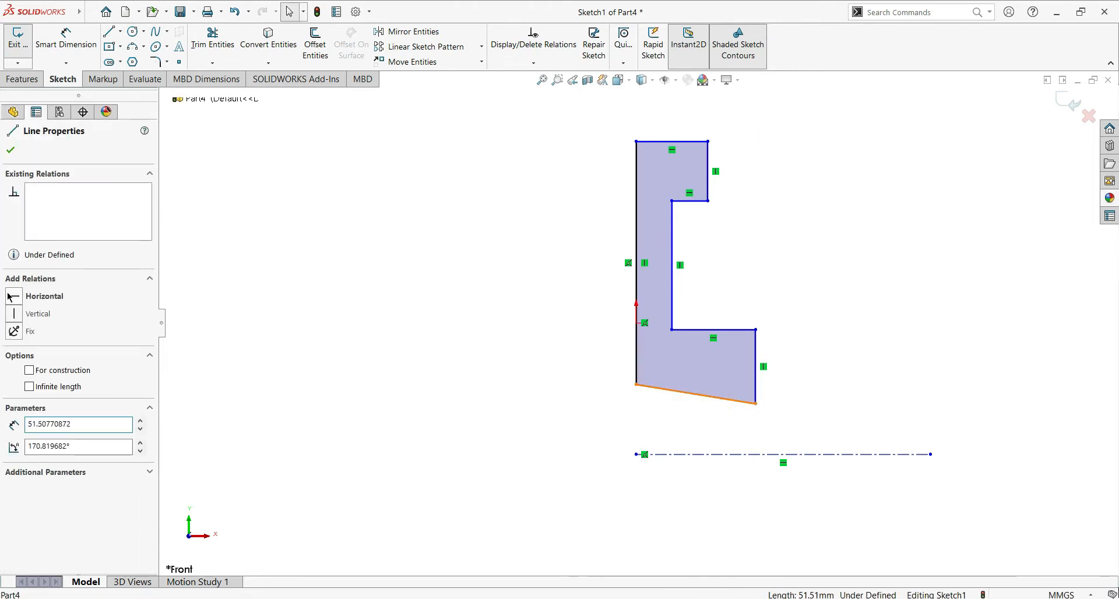
left_click(12, 296)
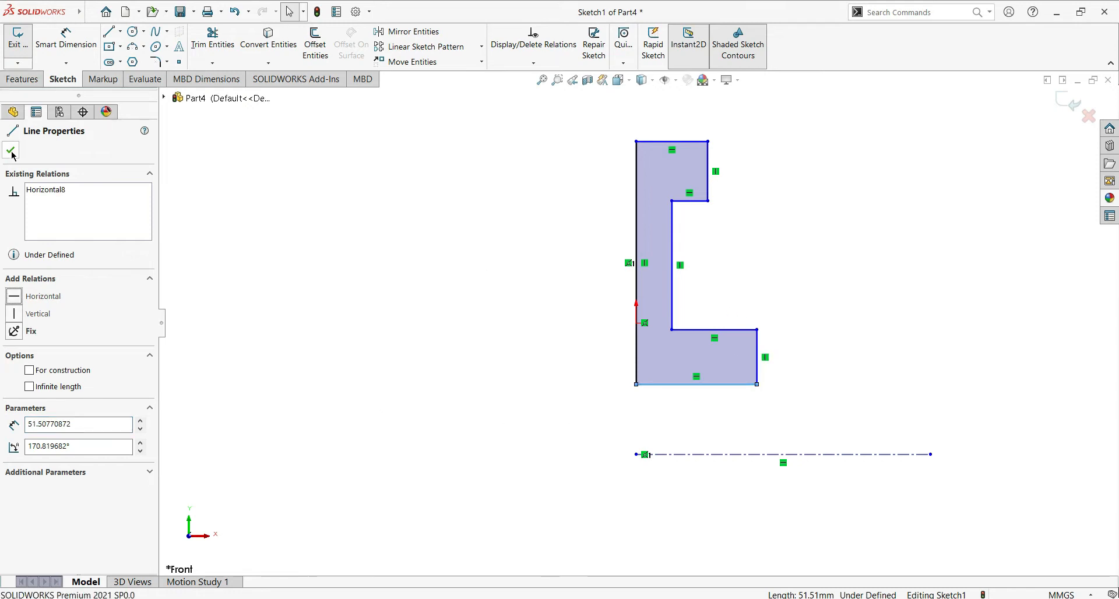
key("Escape")
- Dimension the vertical end edges of the lower and upper flanges at 22 mm each
left_click(58, 46)
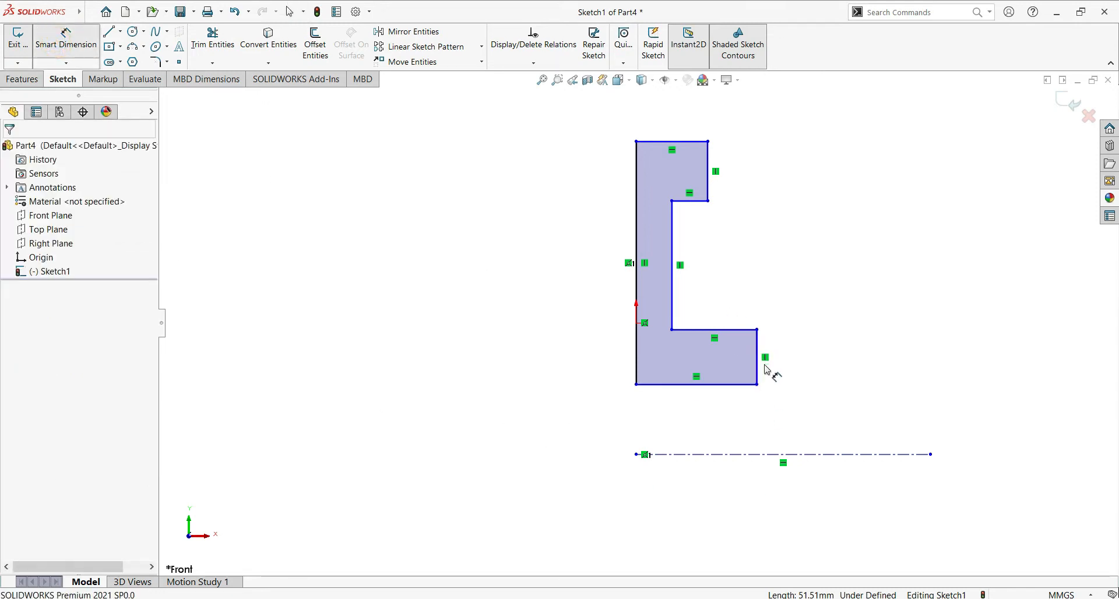
left_click(806, 372)
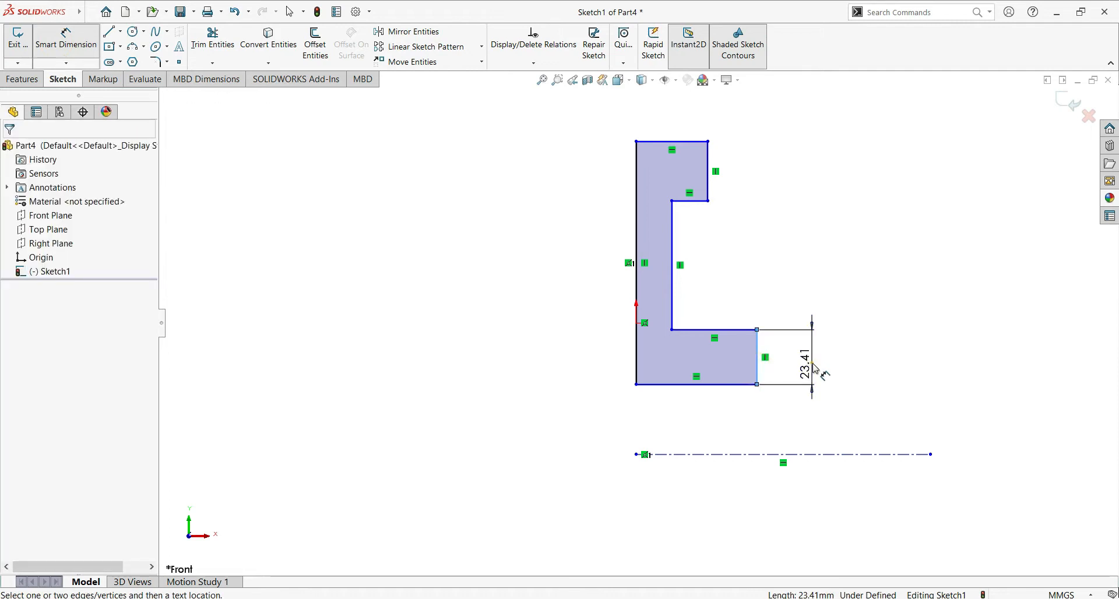
left_click(814, 369)
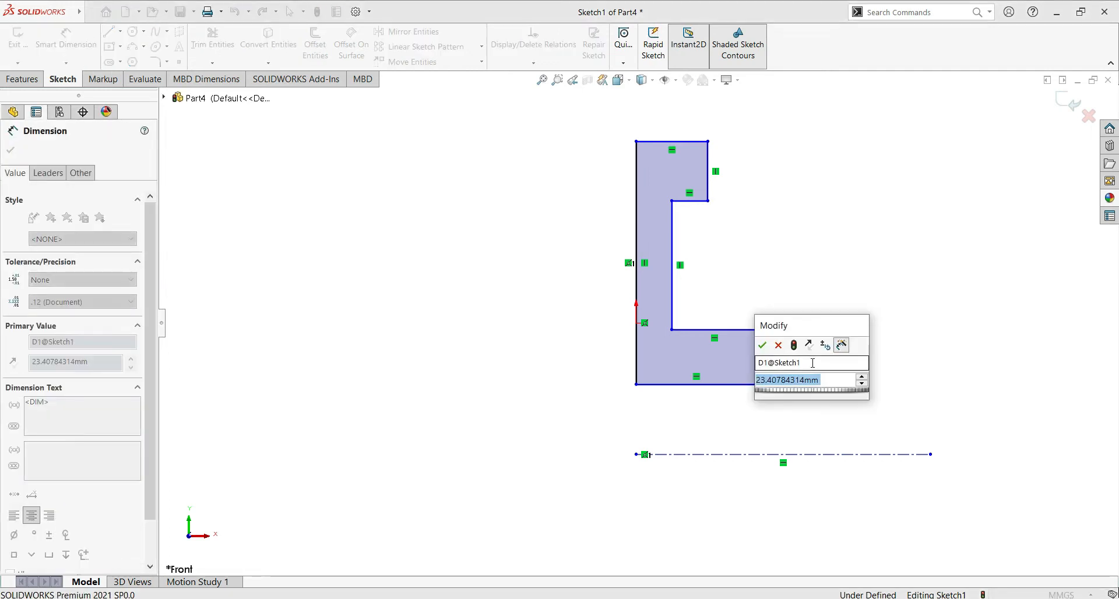
key("Return")
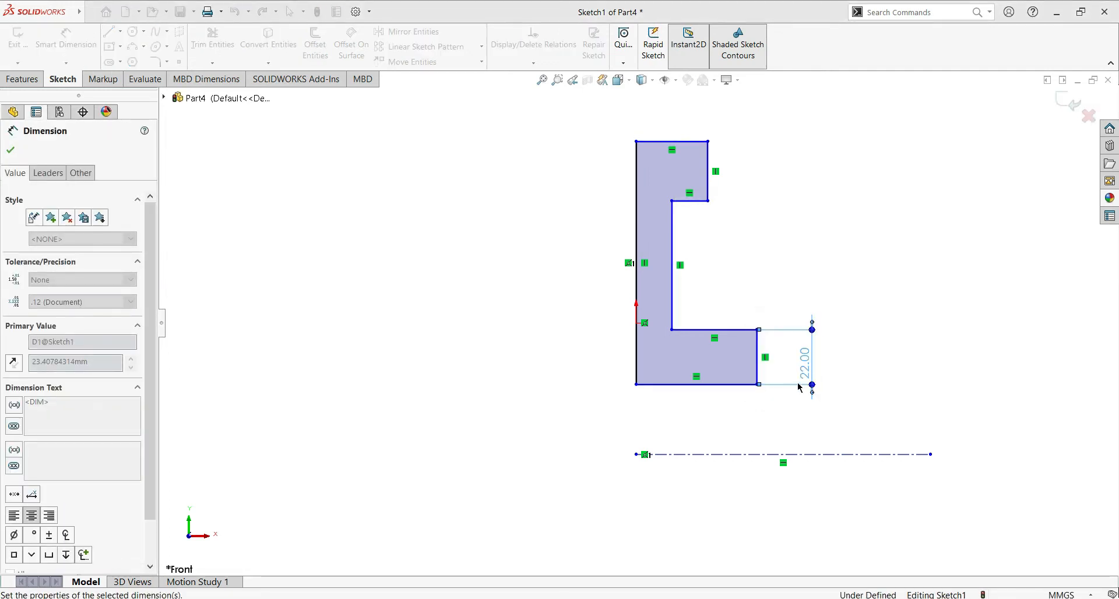
left_click(708, 187)
left_click(767, 185)
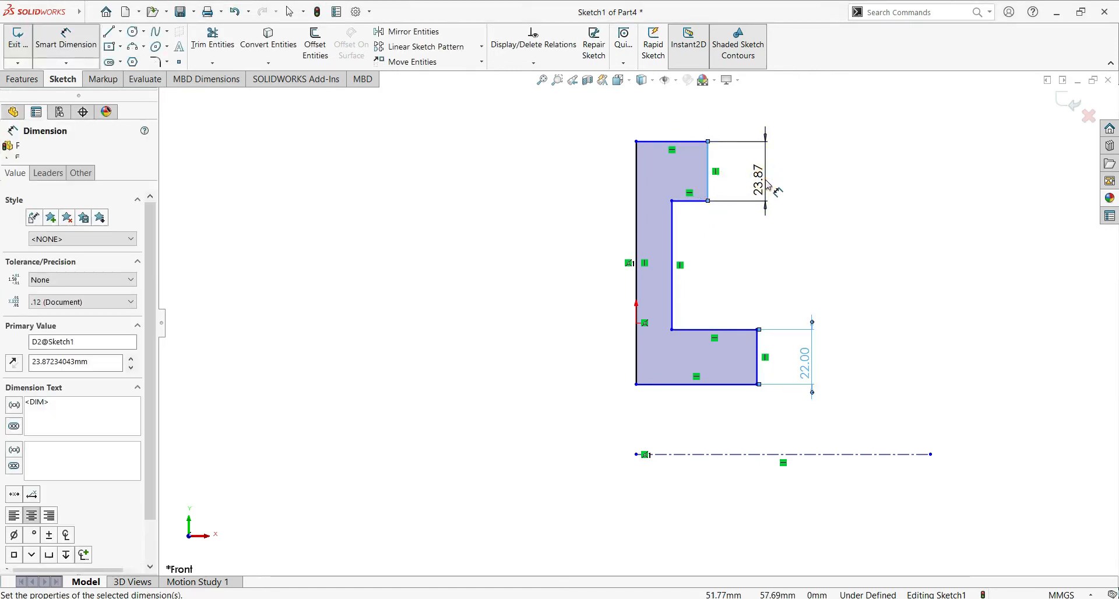
type("22")
key("Return")
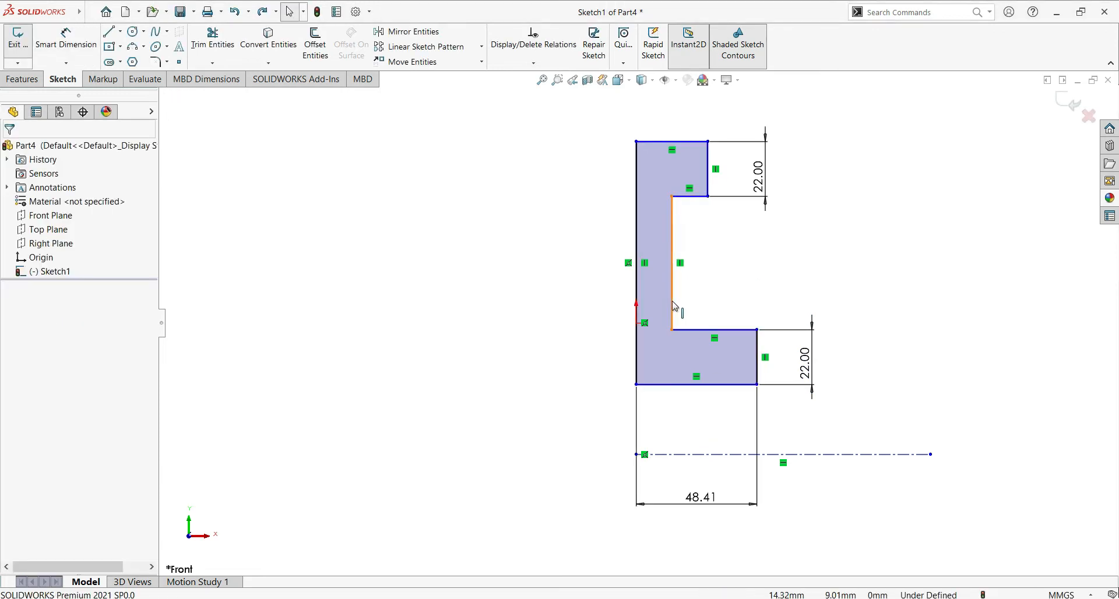
- Dimension the web thickness between the back edge and the inner vertical edge at 10 mm
left_click(69, 41)
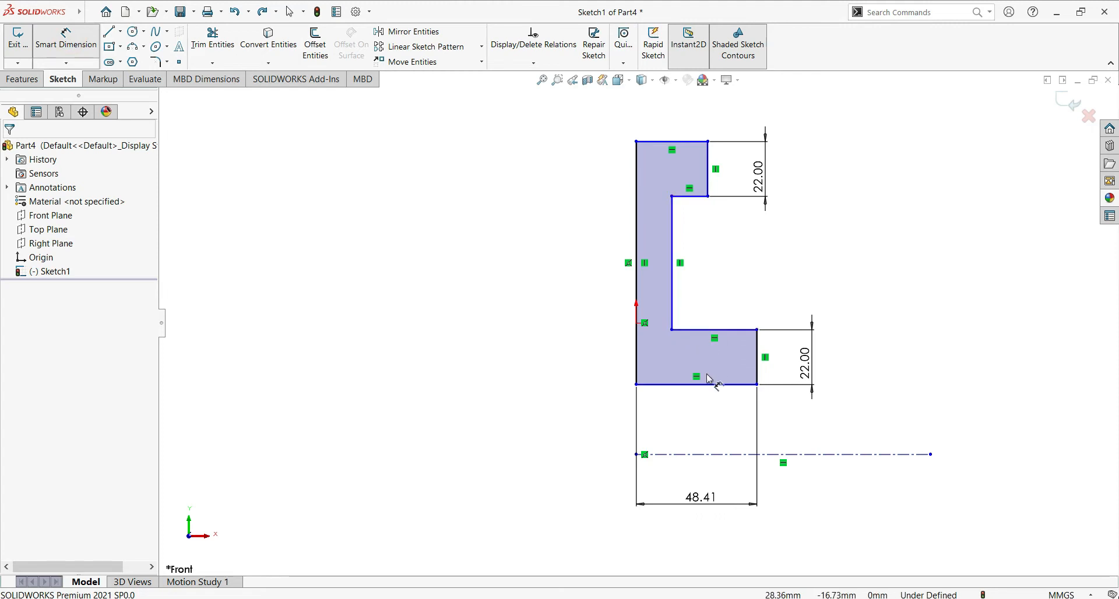
left_click(637, 309)
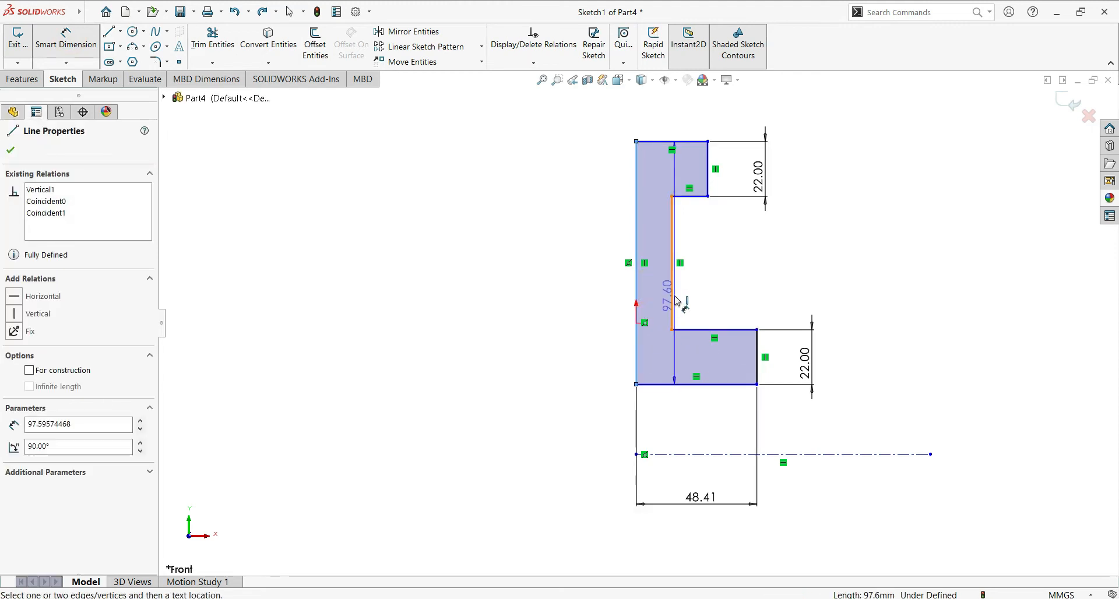
left_click(568, 327)
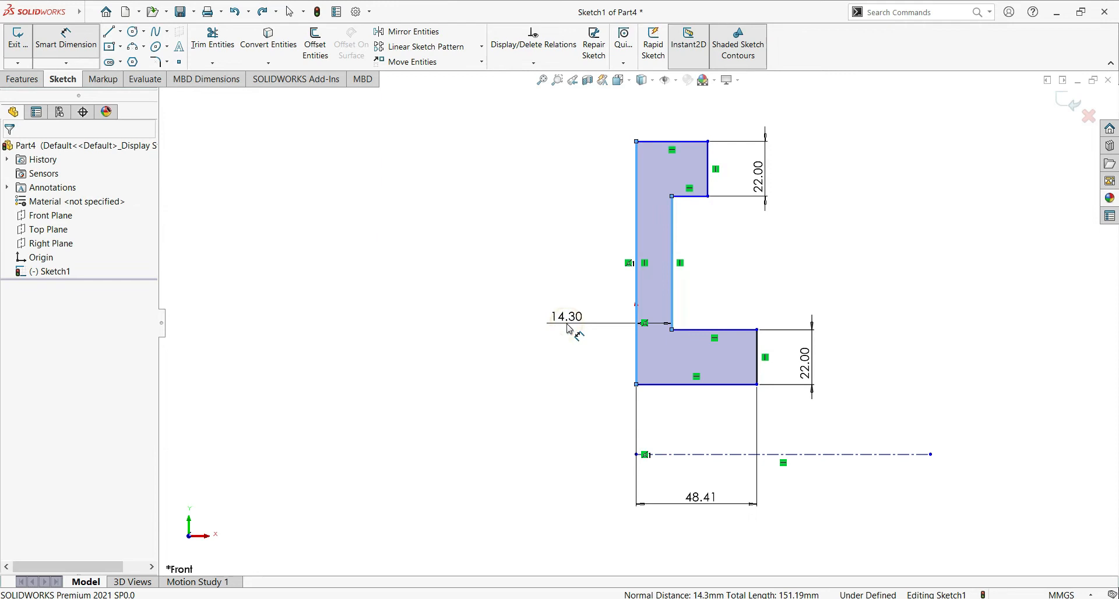
type("10")
key("Return")
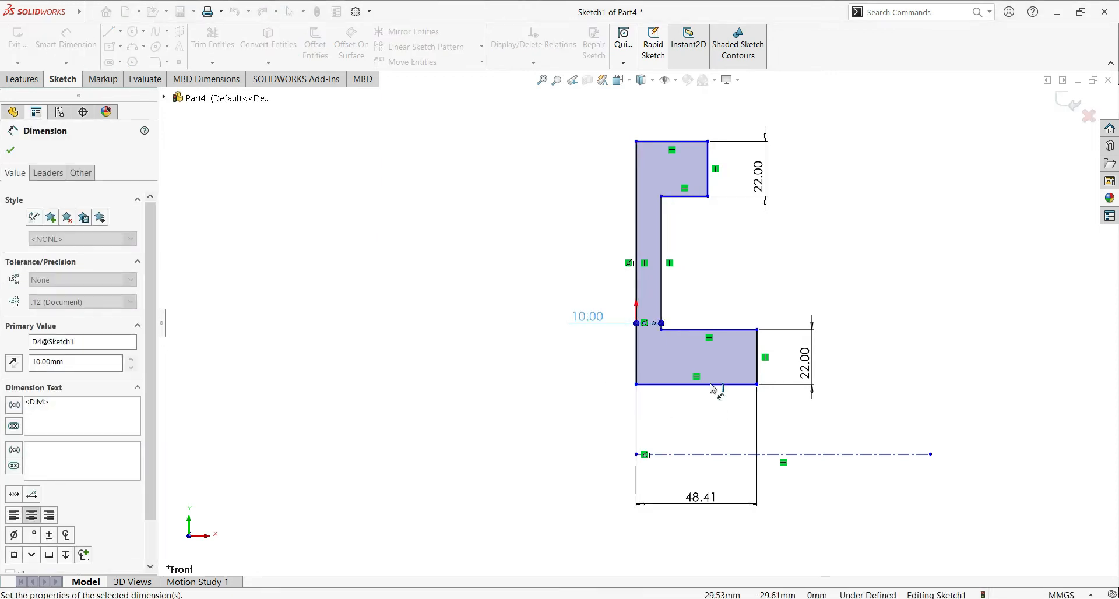
- Set the profile's bottom edge length to 22 mm and dimension its top edge at 22 mm
left_click(707, 506)
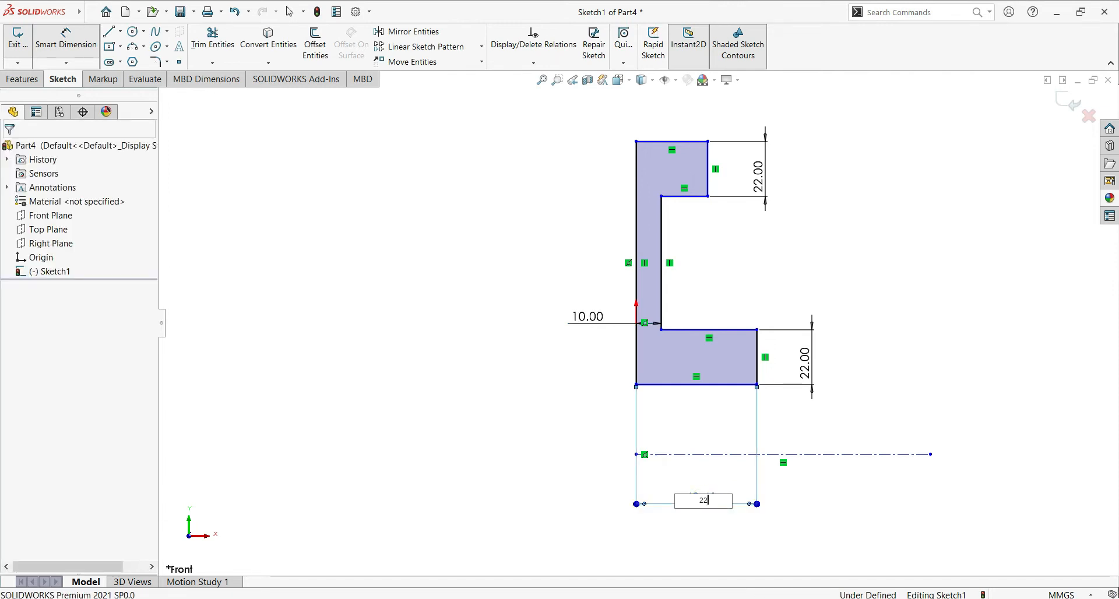
key("Return")
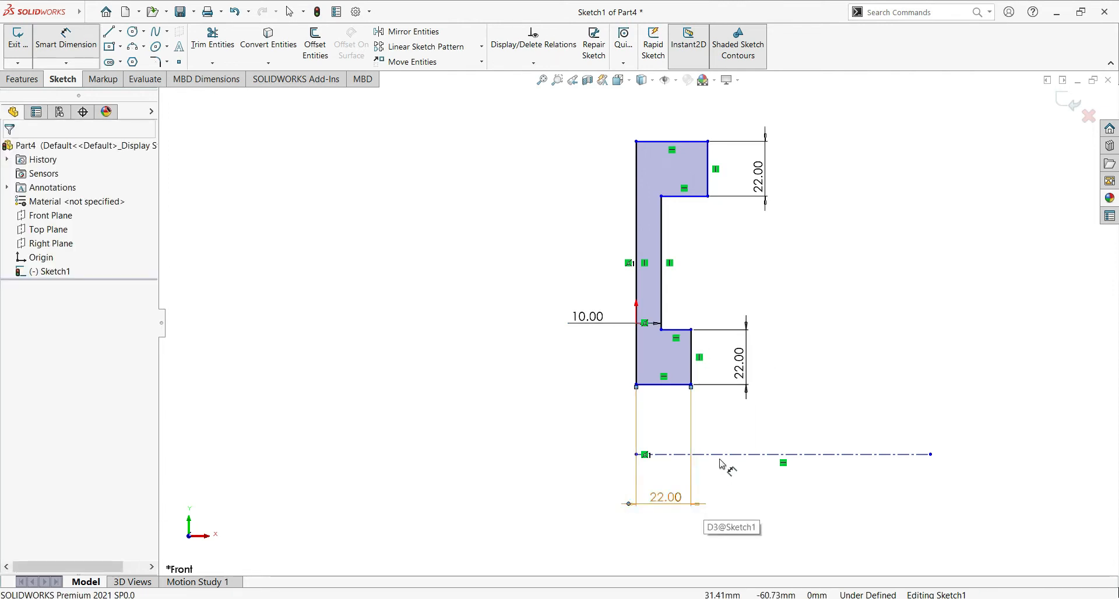
left_click(762, 135)
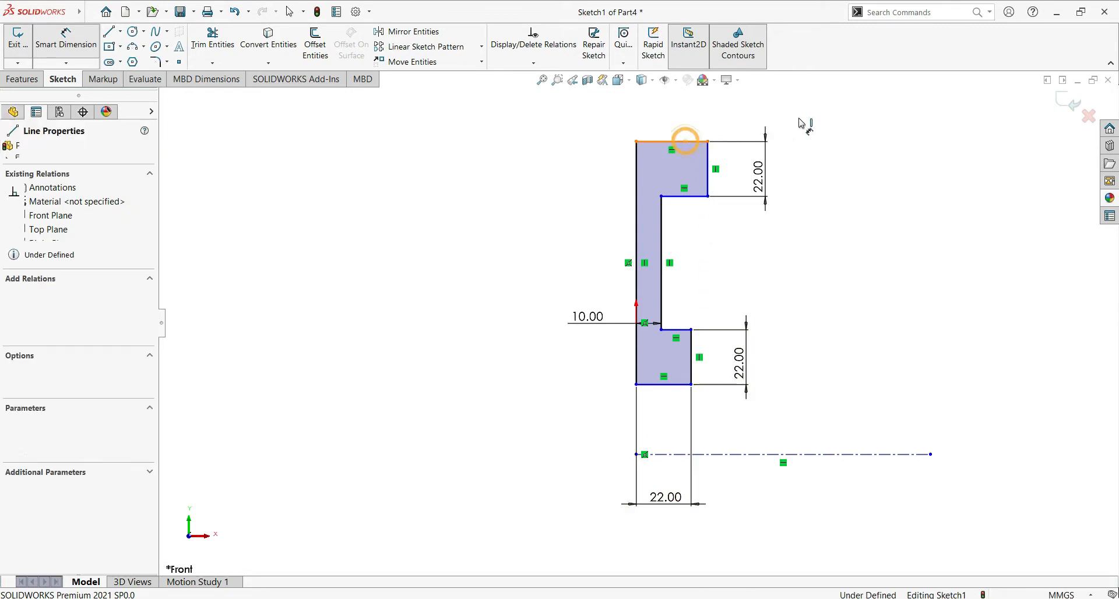
left_click(801, 122)
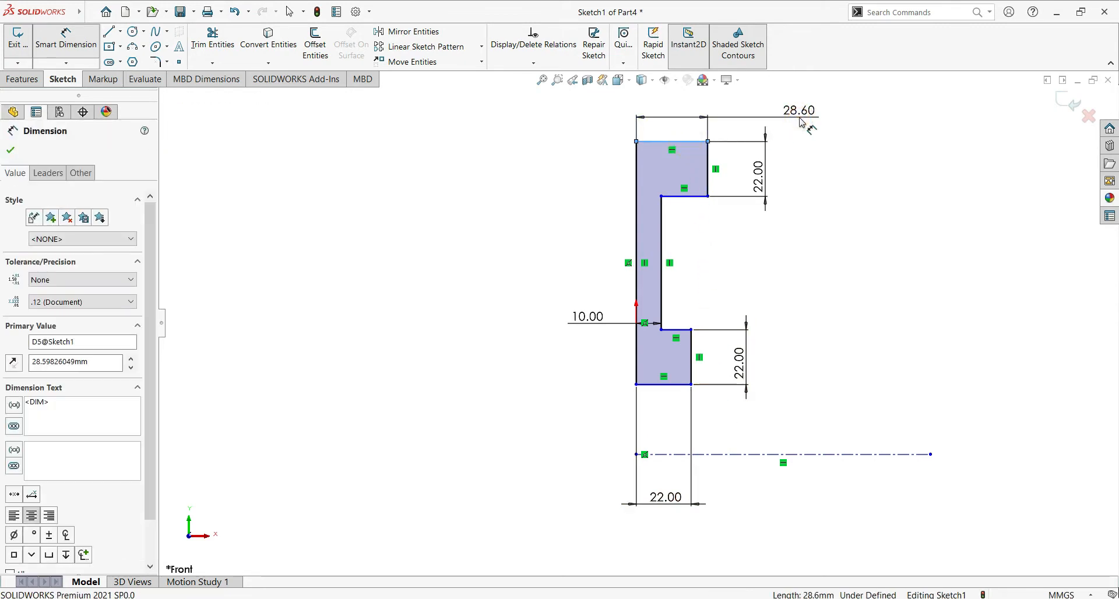
type("22")
key("Return")
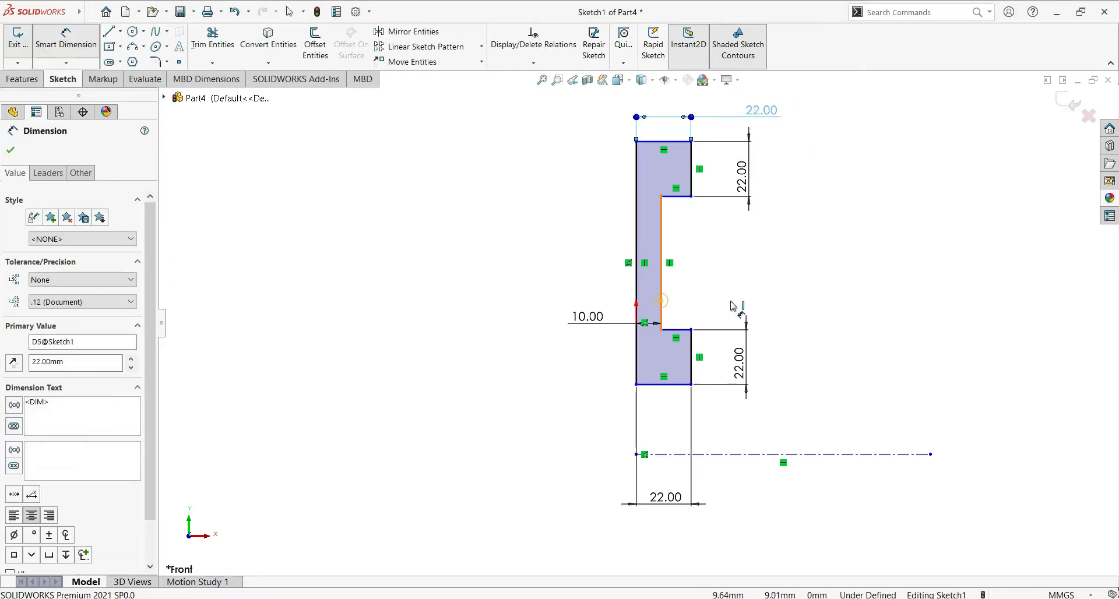
- Dimension the inner vertical edge between the two flanges at 44 mm
left_click(773, 293)
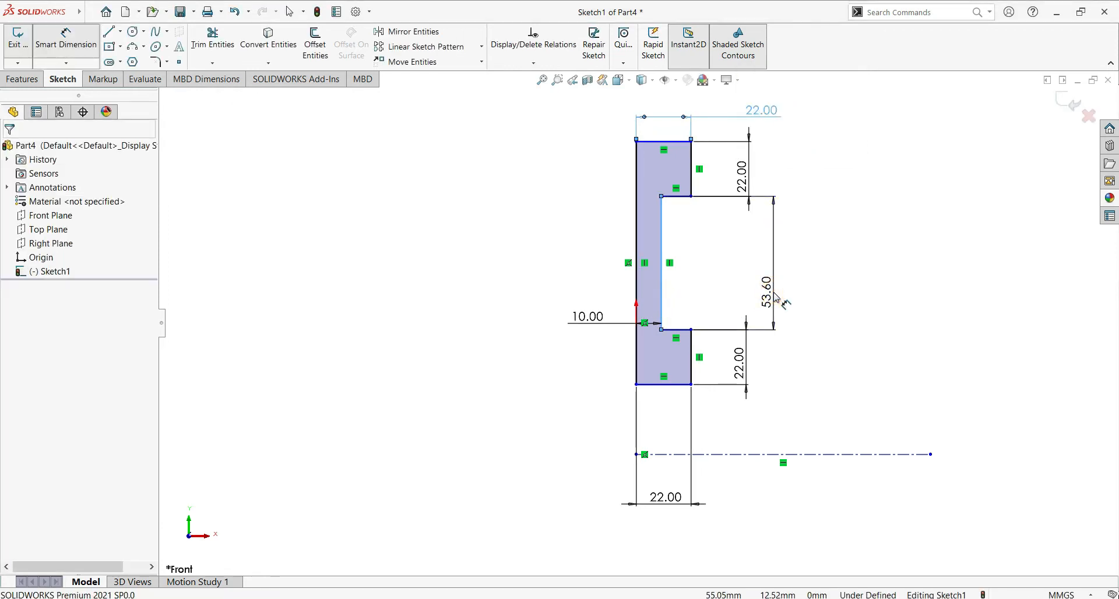
left_click(776, 296)
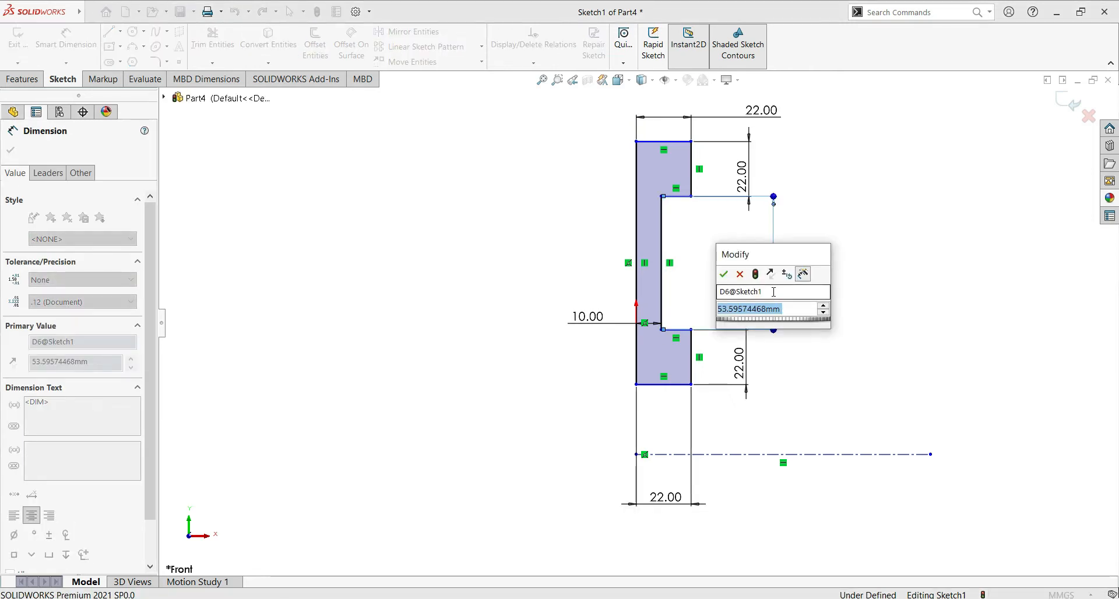
type("44")
key("Return")
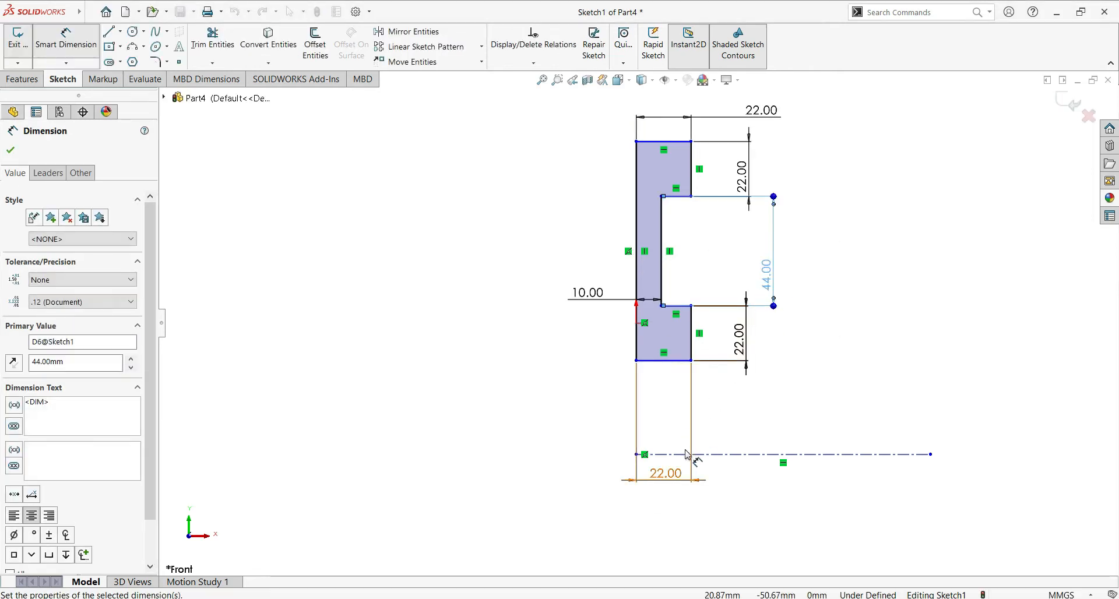
- Dimension the distance from the profile's bottom edge to the construction line and set it to 20 mm
left_click(668, 360)
left_click(586, 400)
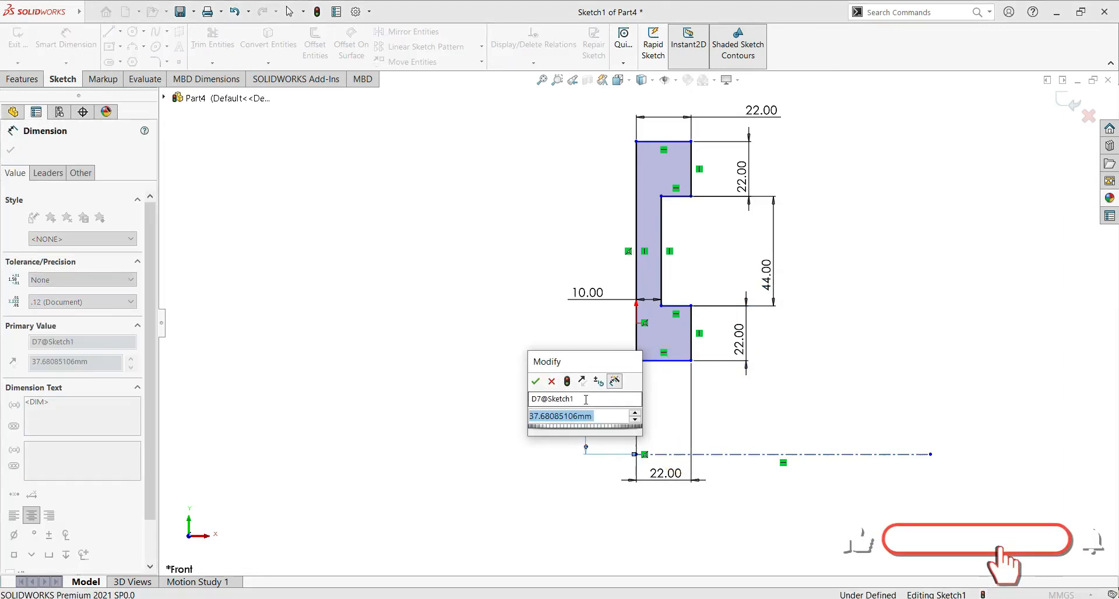
type("22")
key("Return")
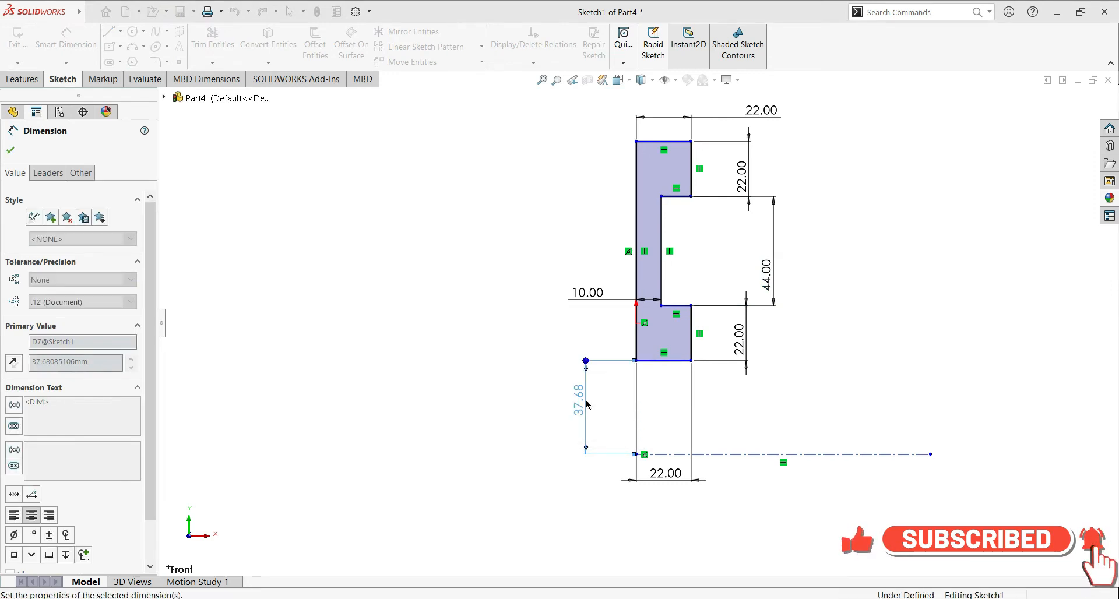
left_click(583, 404)
type("20")
key("Return")
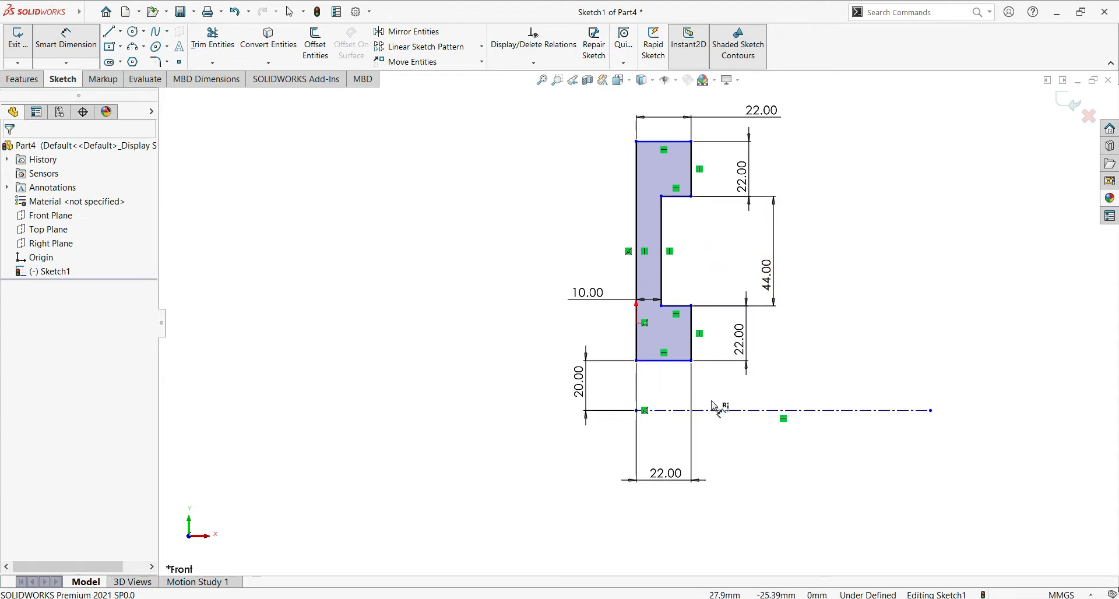
left_click(651, 141)
left_click(533, 267)
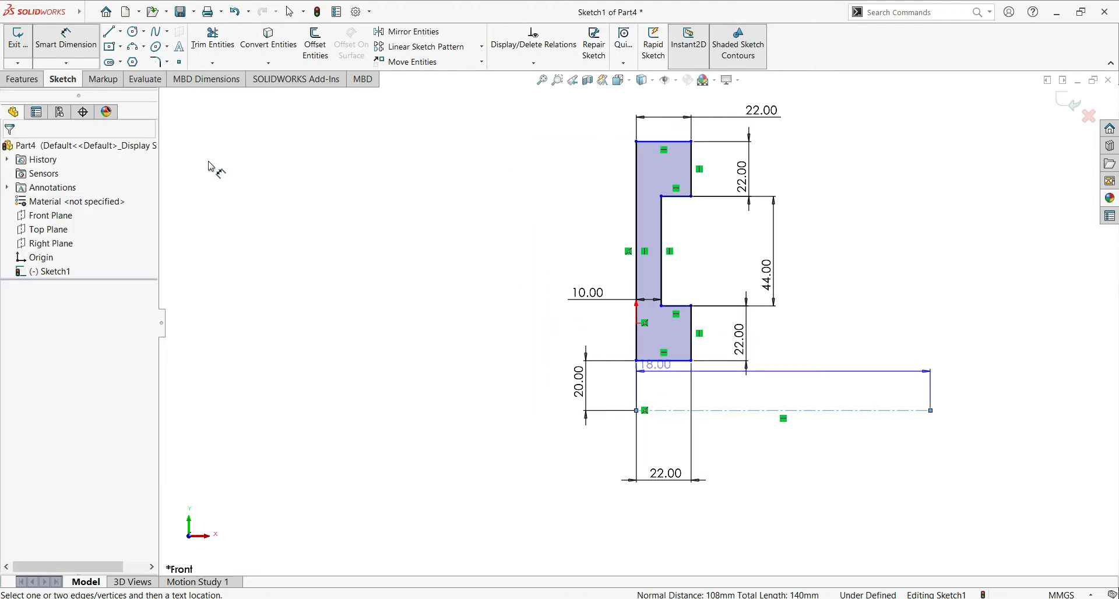
key("Escape")
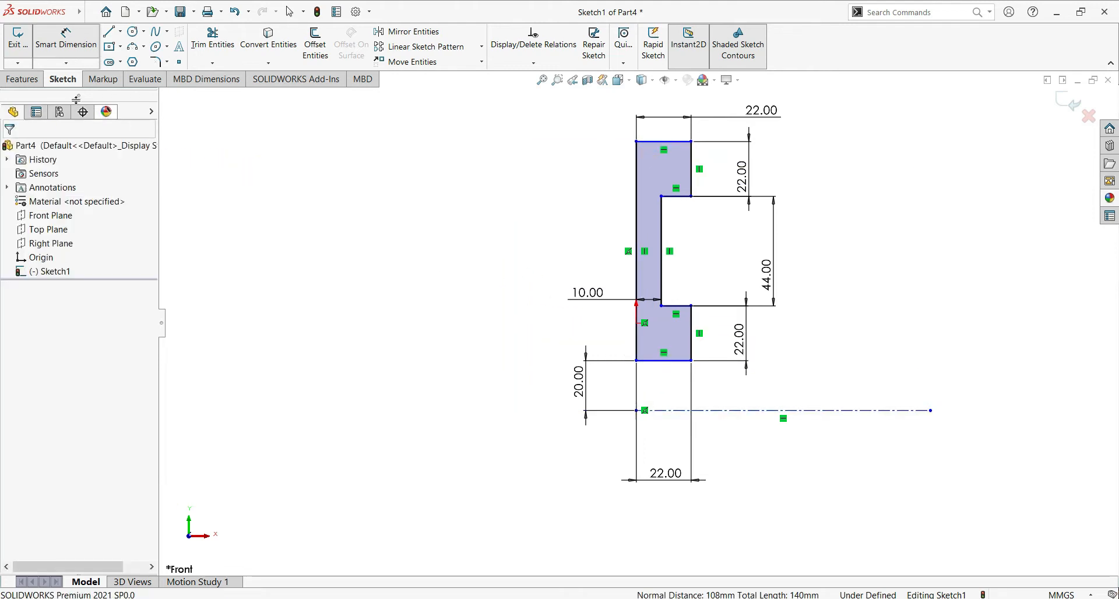
- Revolve the C-shaped profile a full 360 degrees about the horizontal construction line to form the disc
left_click(27, 79)
left_click(65, 49)
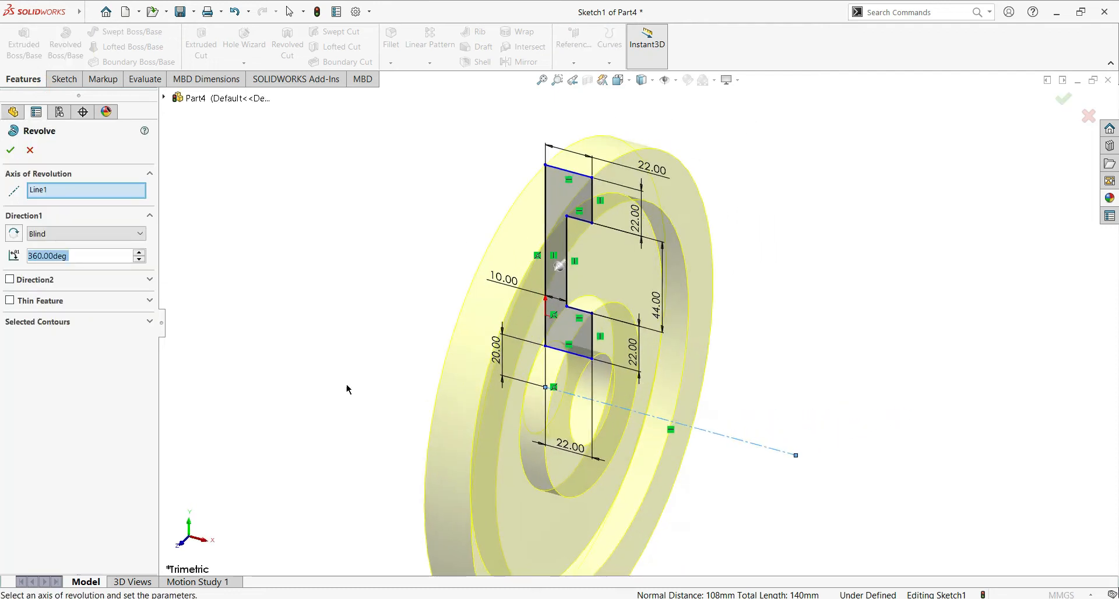
left_click(12, 150)
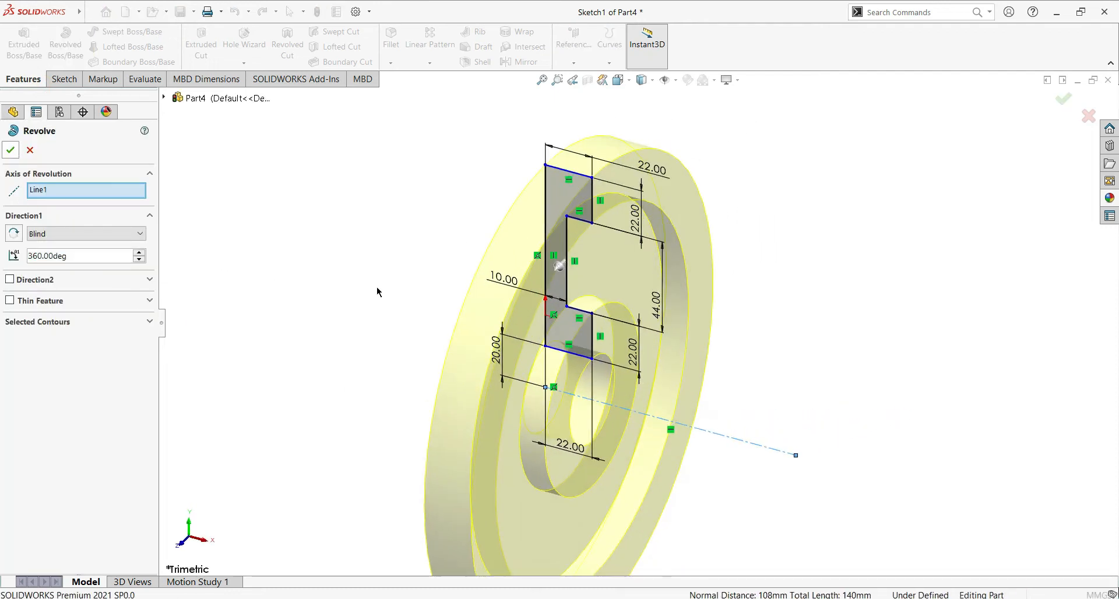
middle_click_drag(383, 293, 519, 309)
left_click(654, 352)
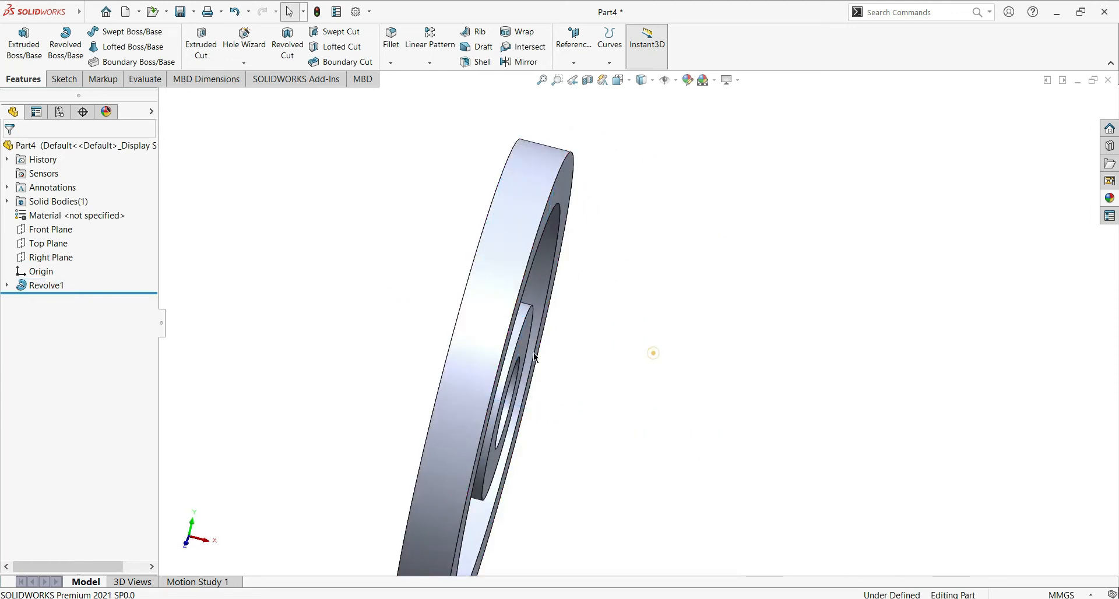
- Start a sketch on the Front Plane and draw a horizontal centerline about 139 mm long from the disc's center on its back edge
scroll(417, 332, "up", 2)
scroll(494, 379, "up", 2)
middle_click_drag(482, 400, 480, 446)
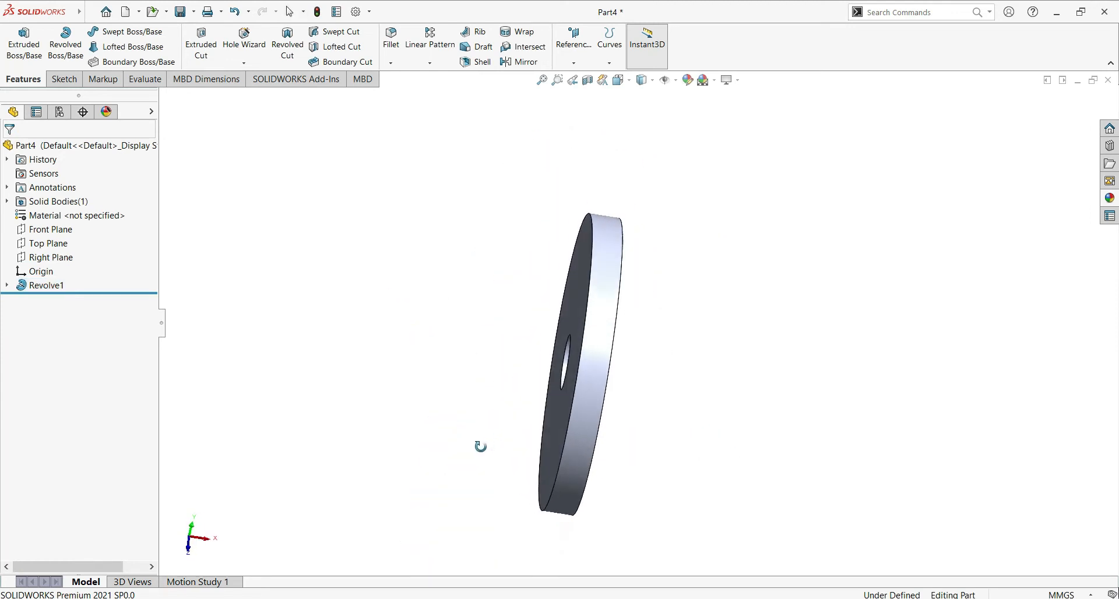
left_click(42, 232)
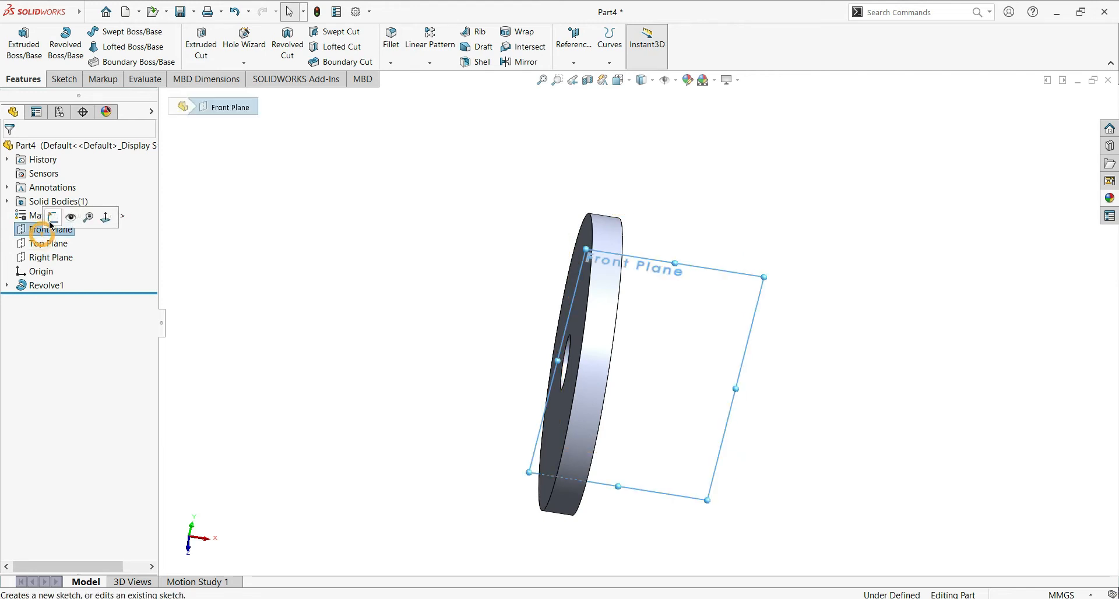
left_click(51, 221)
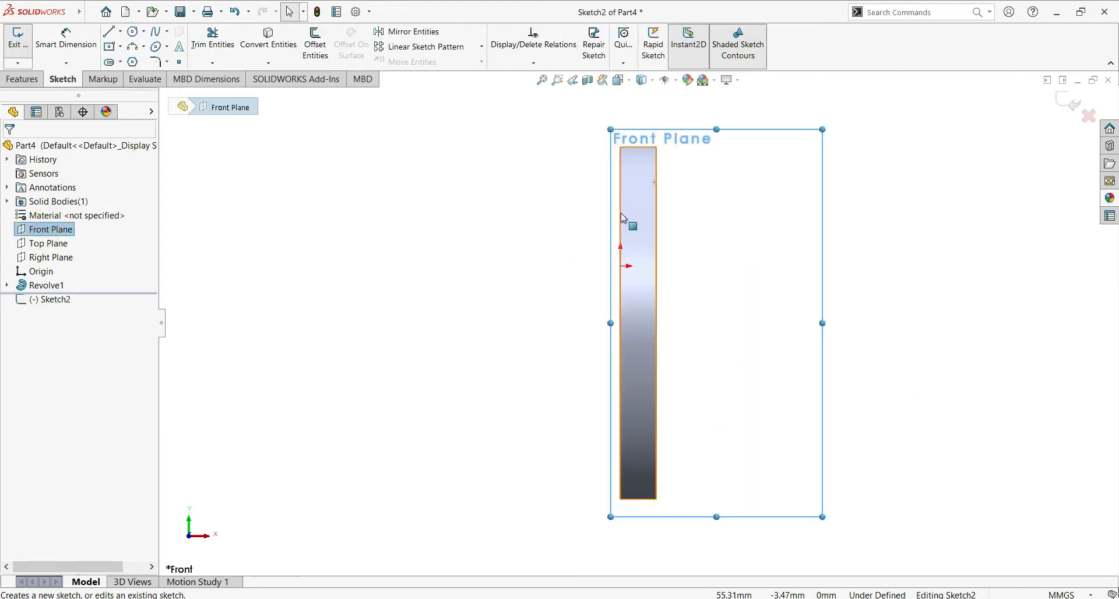
left_click(120, 32)
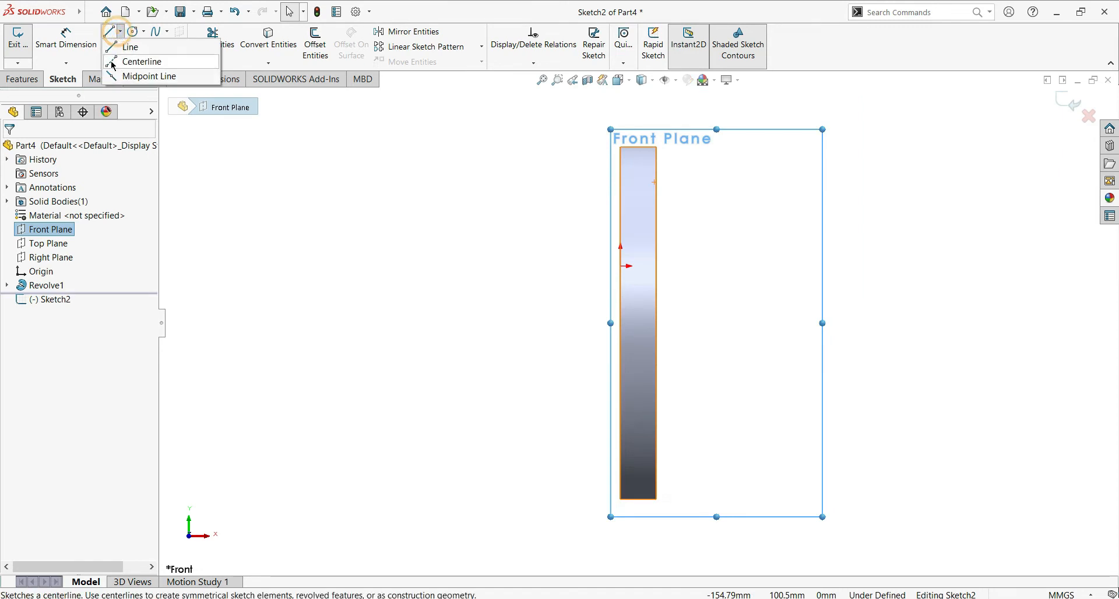
left_click(137, 59)
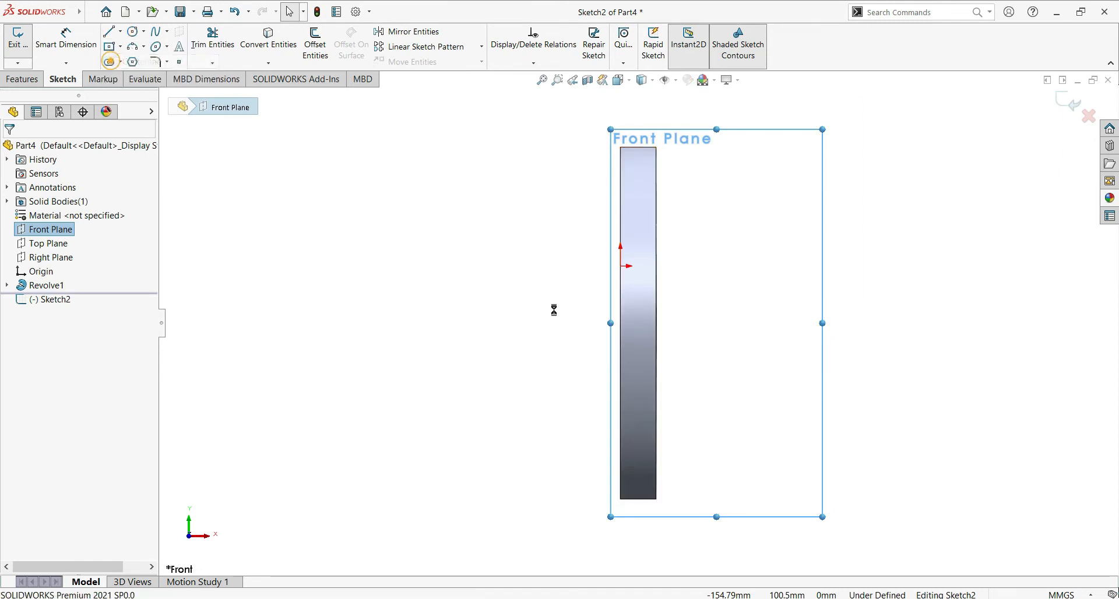
left_click(620, 323)
left_click(847, 323)
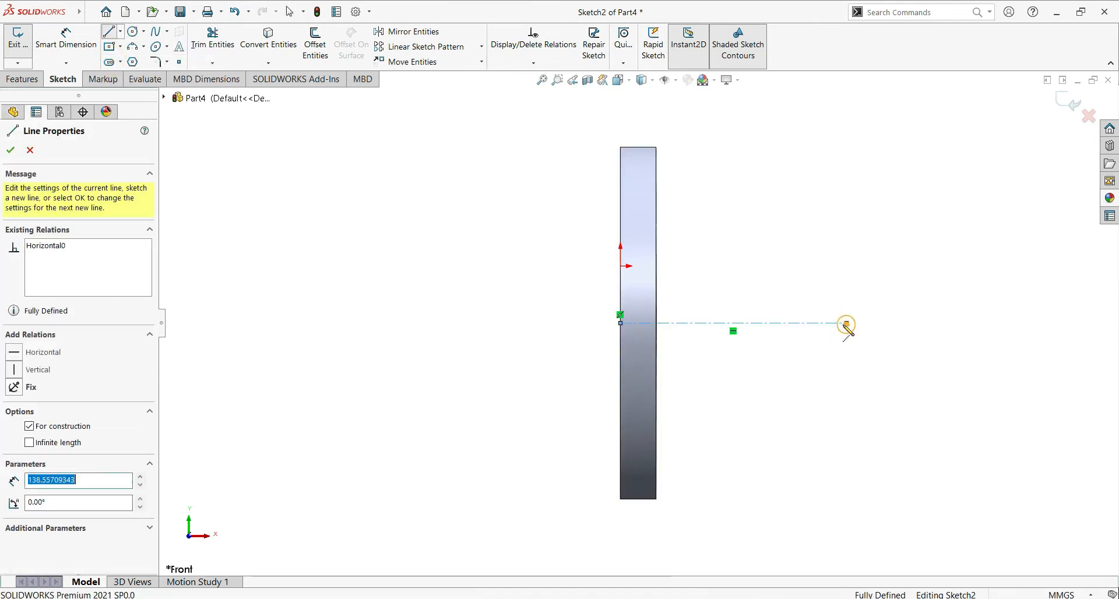
right_click(821, 378)
left_click(831, 381)
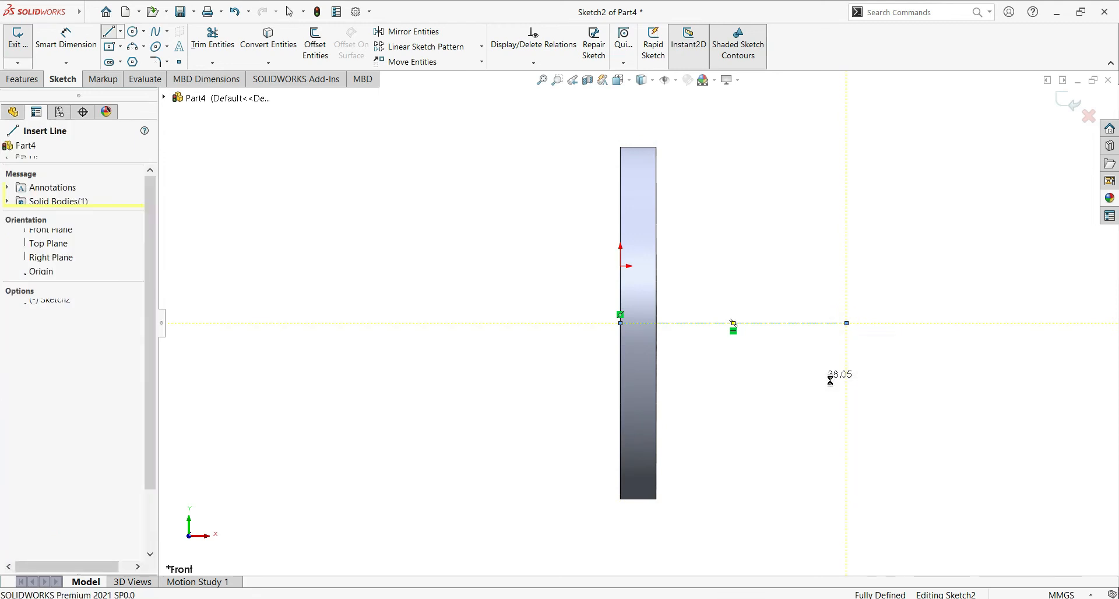
- Sketch a closed trapezoid in the disc's upper back corner, about 13.3 mm wide at the top, 6.9 mm at the bottom and 31 mm high
scroll(651, 204, "down", 2)
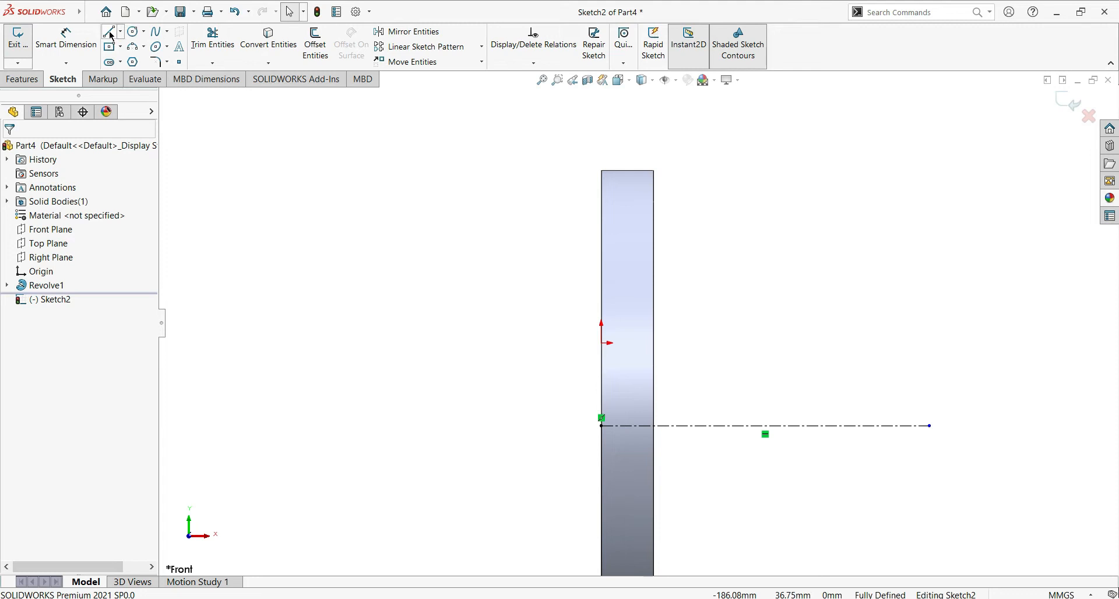
left_click(634, 172)
left_click(619, 243)
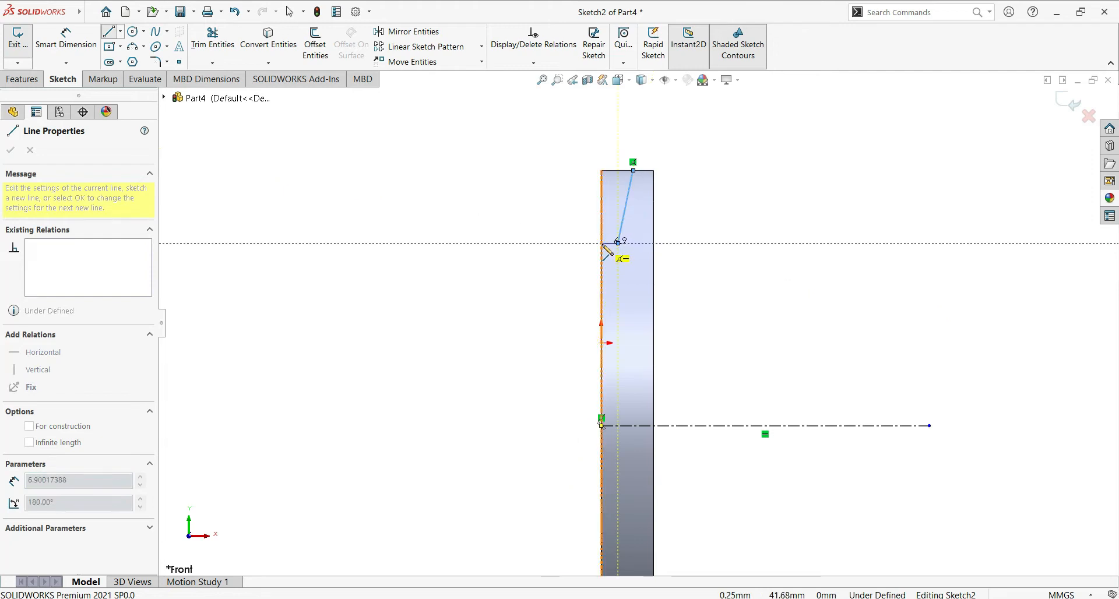
left_click(602, 244)
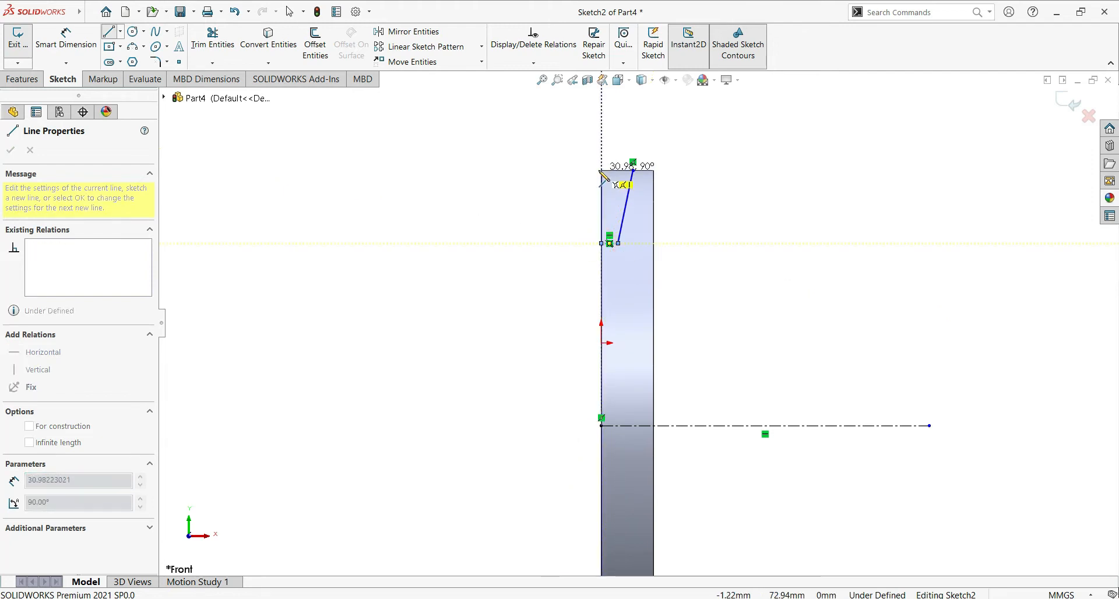
left_click(601, 171)
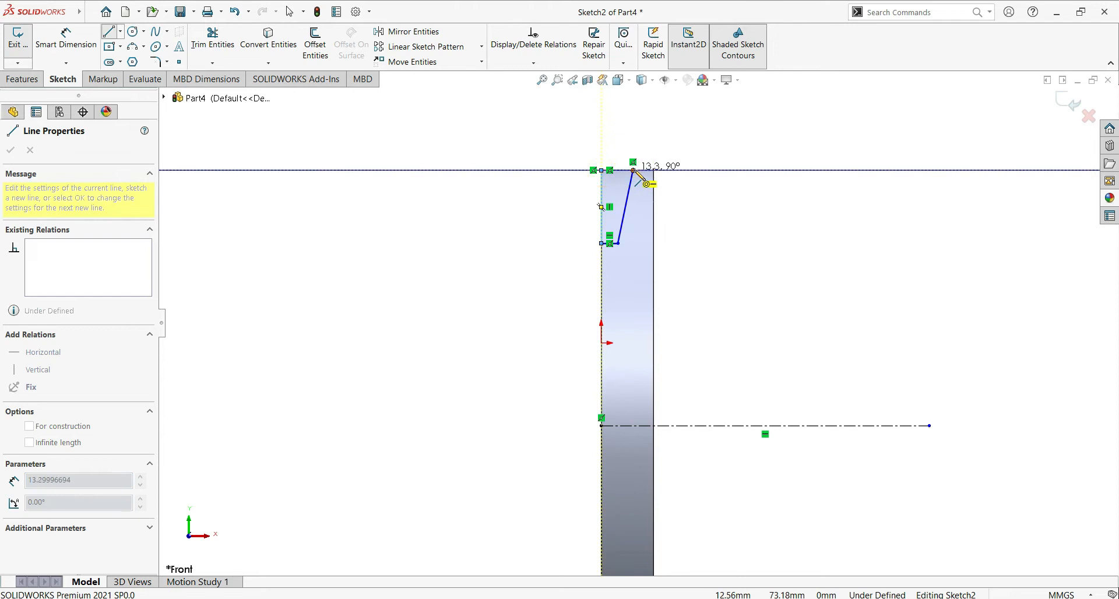
left_click(633, 171)
right_click(792, 239)
left_click(811, 248)
- Dimension the trapezoid's short bottom edge at 6 mm
scroll(606, 248, "down", 3)
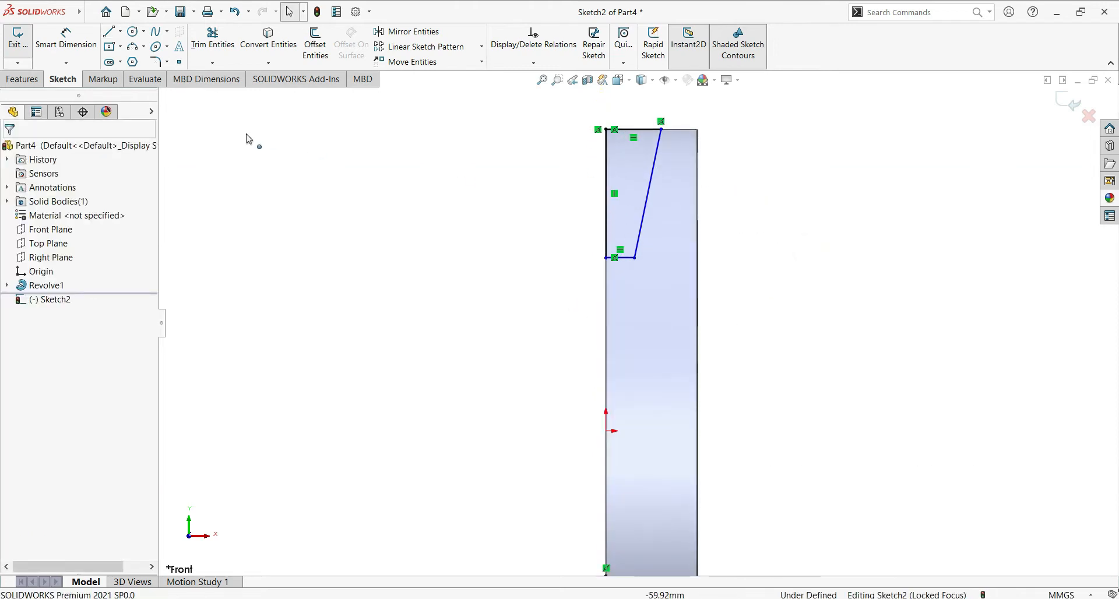
left_click(75, 41)
left_click(626, 258)
left_click(541, 314)
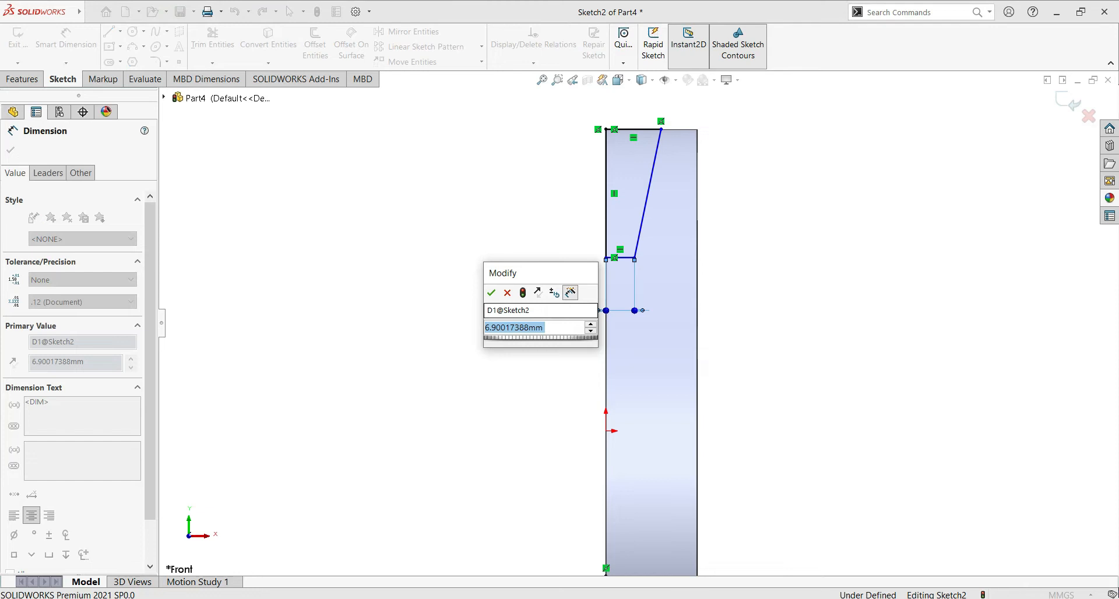
type("8")
key("BackSpace")
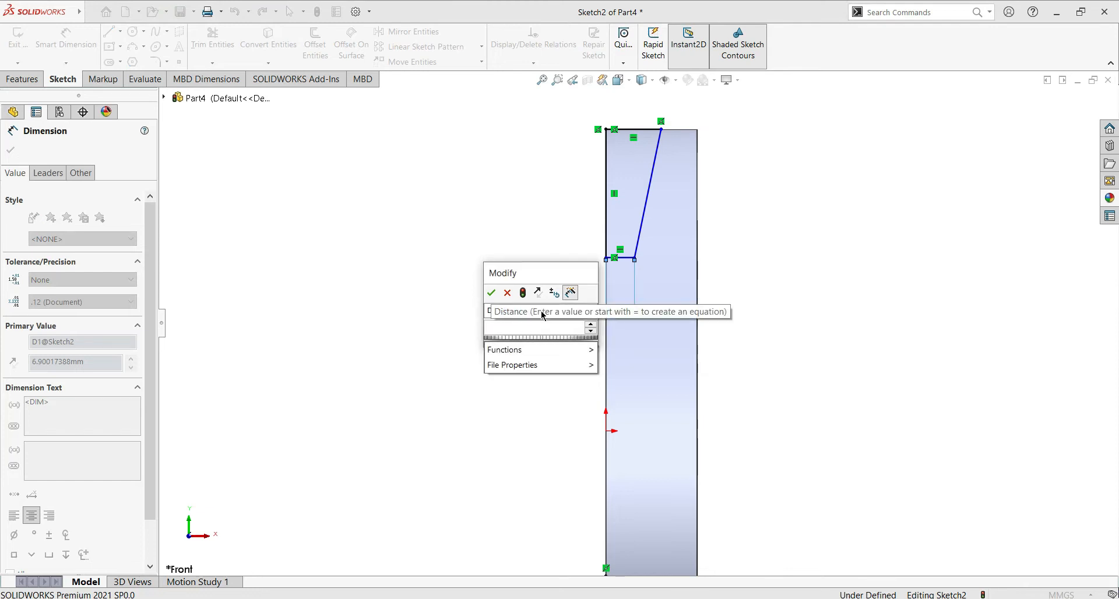
type("6")
key("Return")
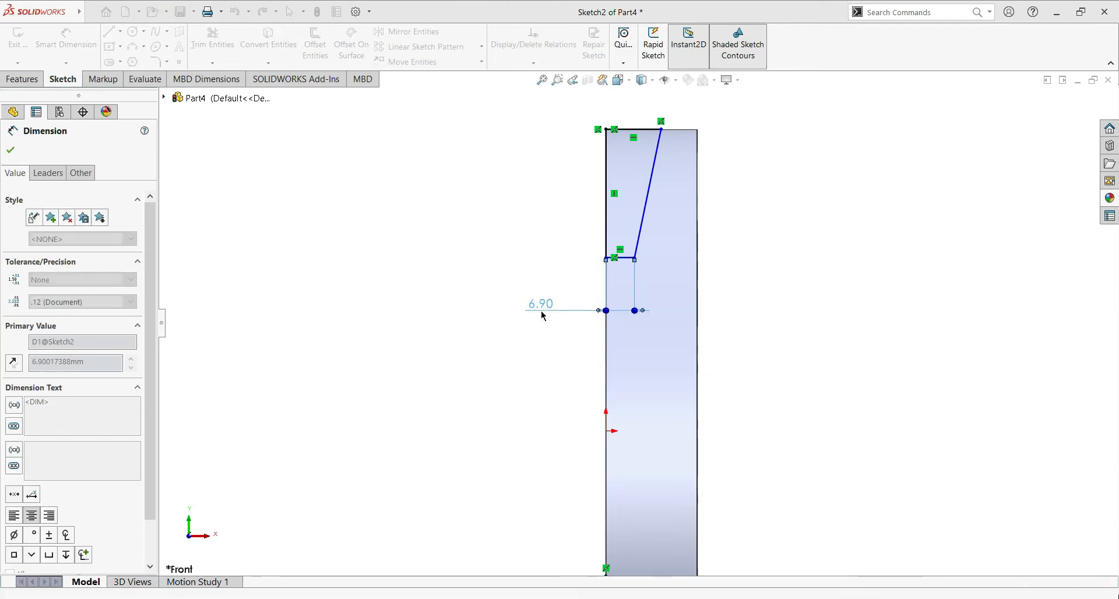
- Dimension the trapezoid's top edge at 16 mm
left_click(644, 129)
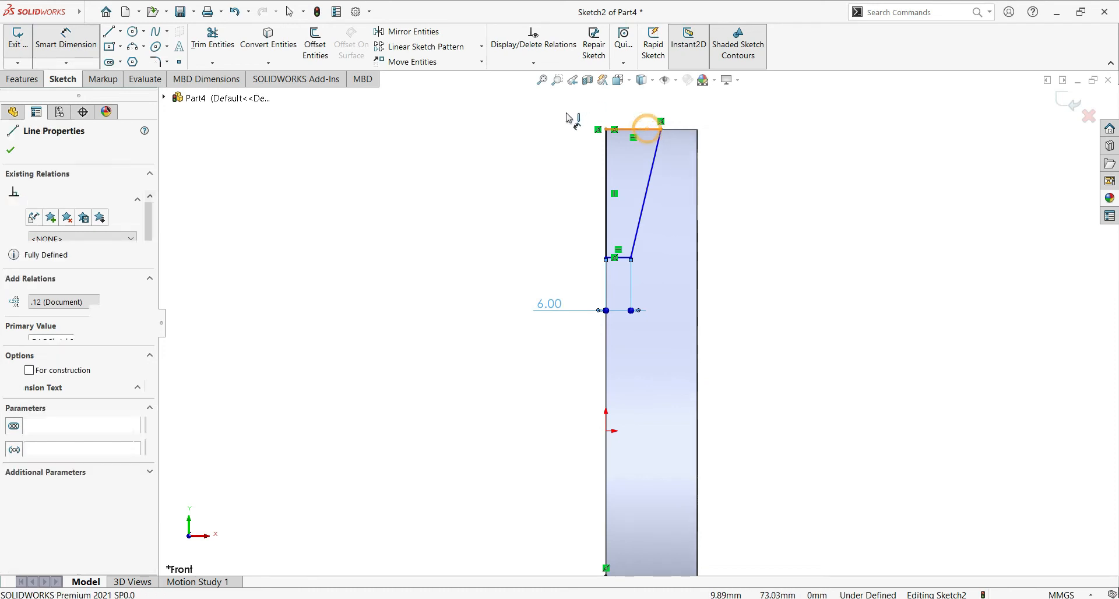
left_click(535, 129)
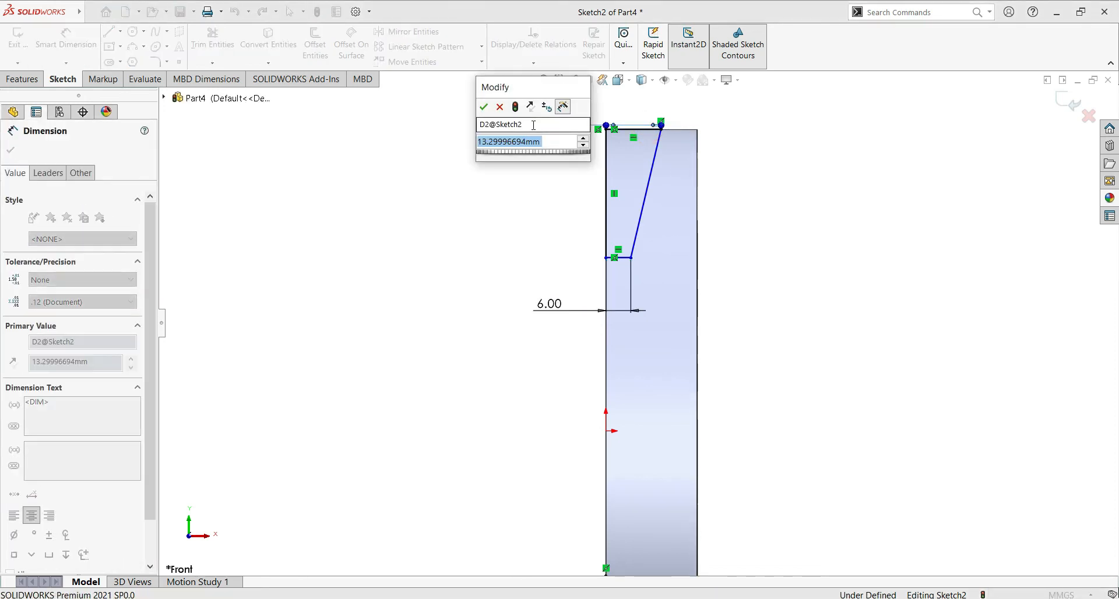
type("1")
type("0")
key("Return")
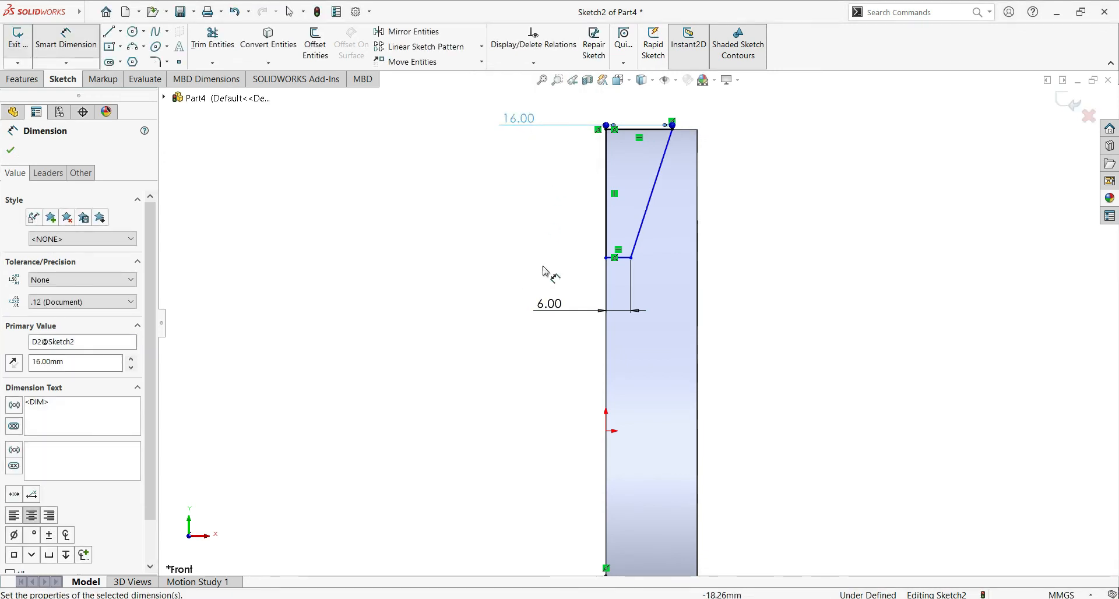
left_click(636, 247)
left_click(622, 257)
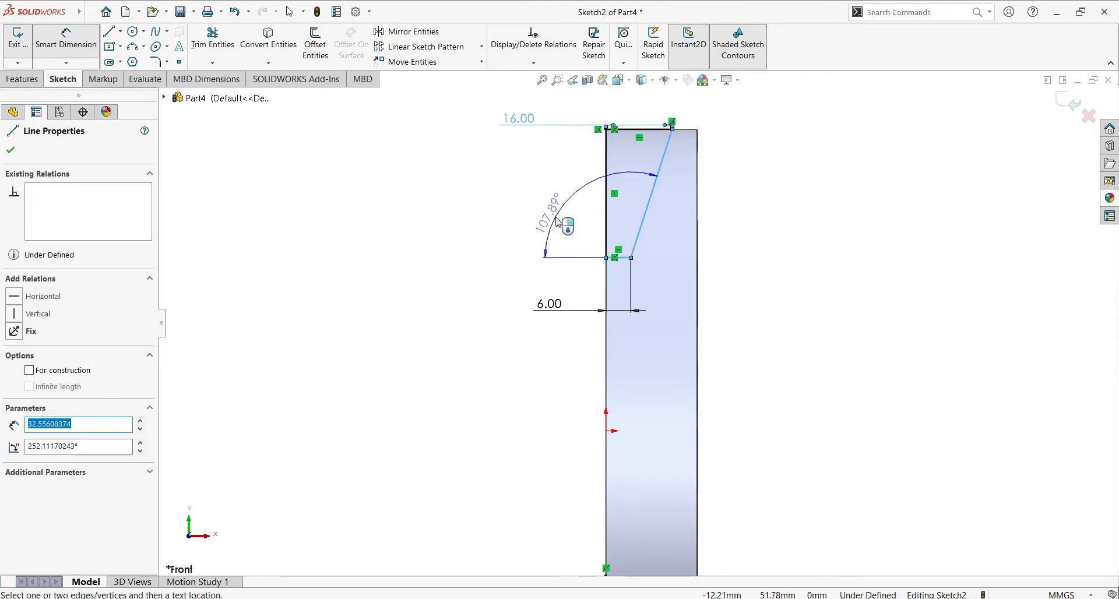
key("Escape")
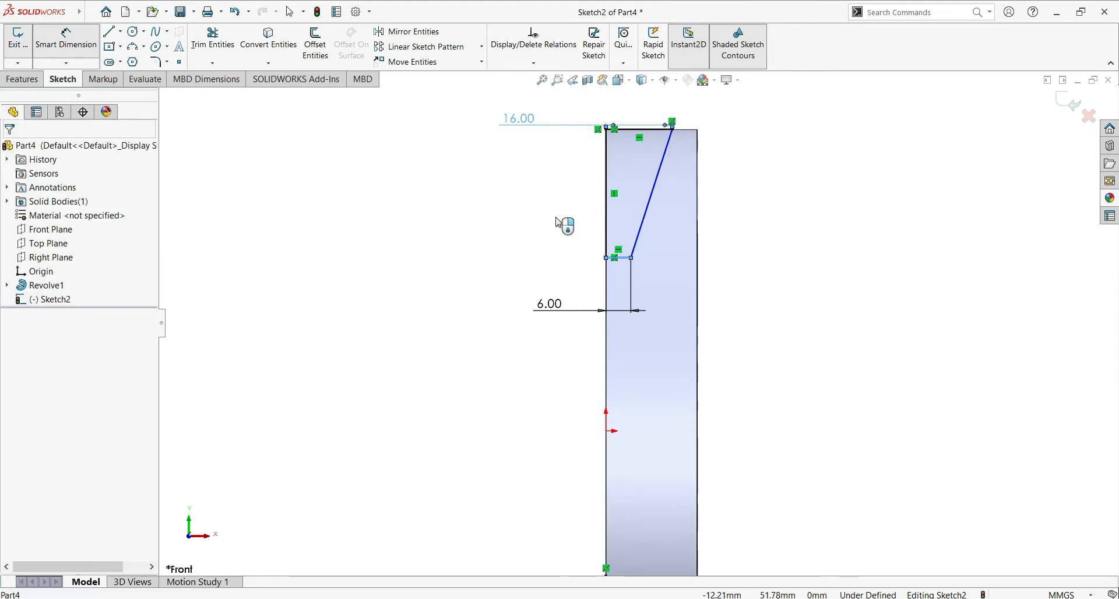
- Dimension the trapezoid's vertical edge at 35 mm and finish dimensioning
left_click(606, 220)
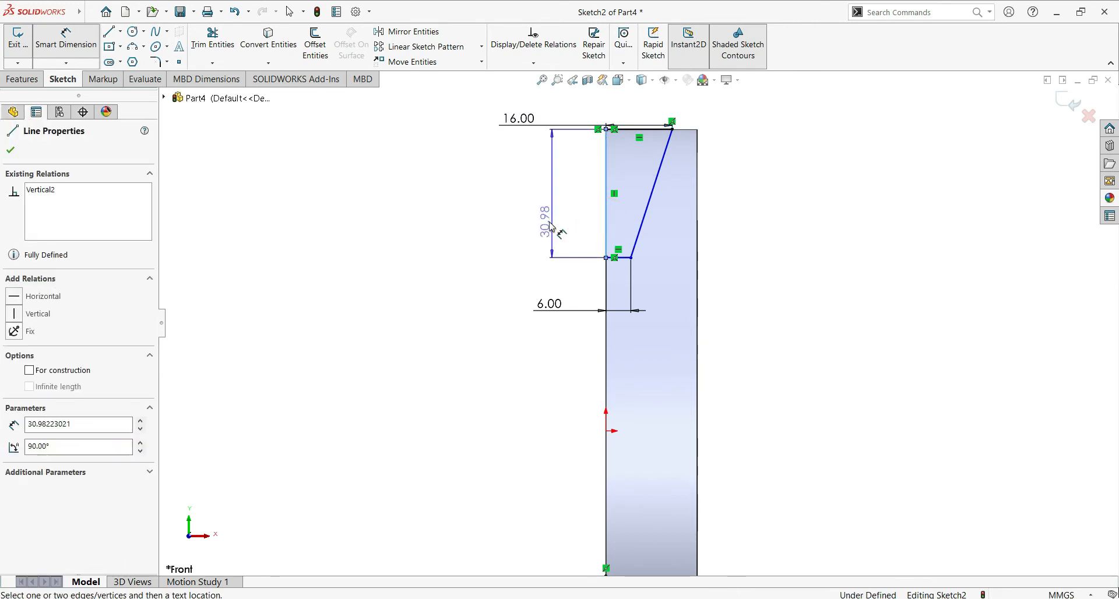
left_click(534, 221)
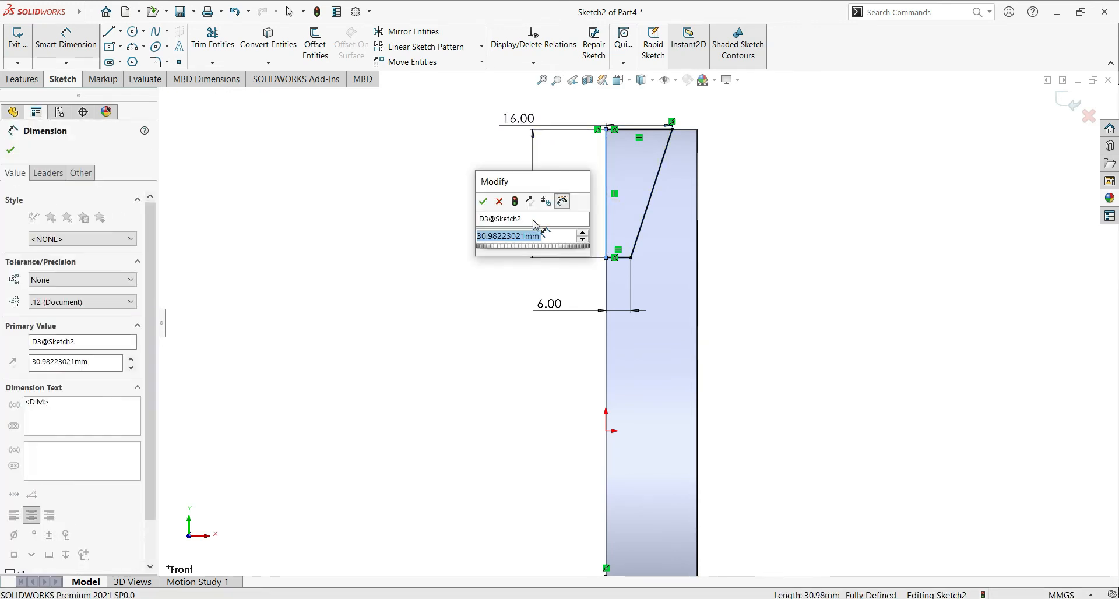
type("35")
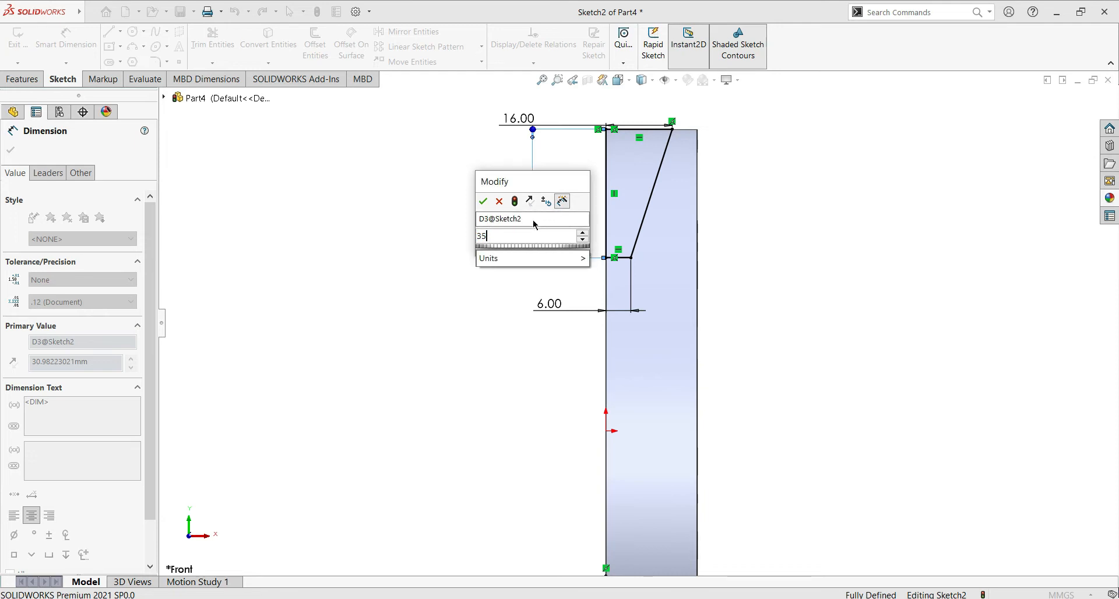
key("Return")
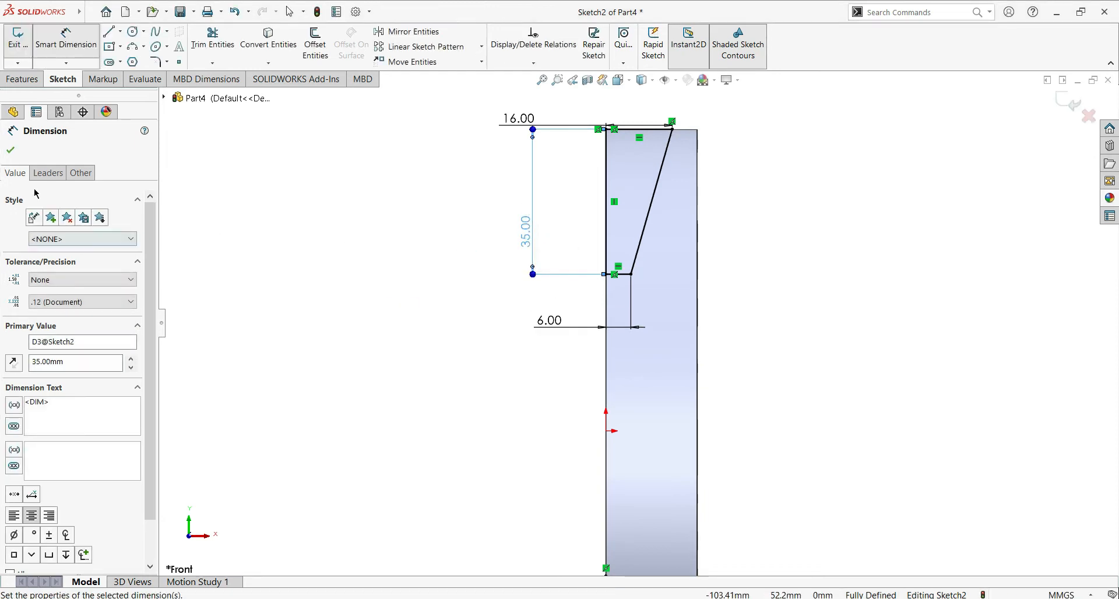
left_click(10, 151)
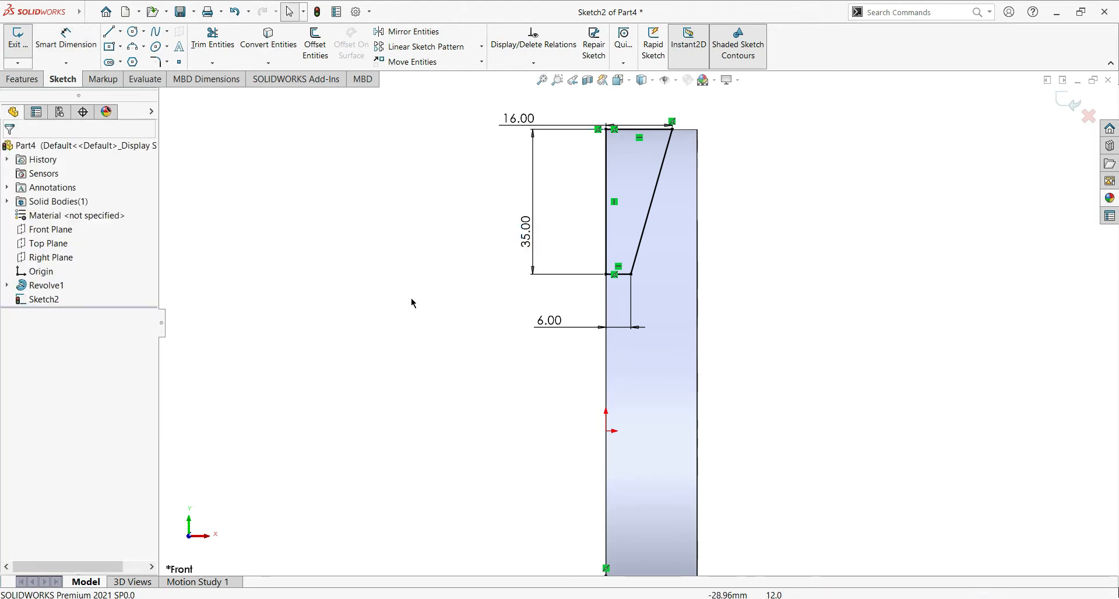
- Make a 360-degree revolved cut of the trapezoid about the horizontal centerline
left_click(23, 80)
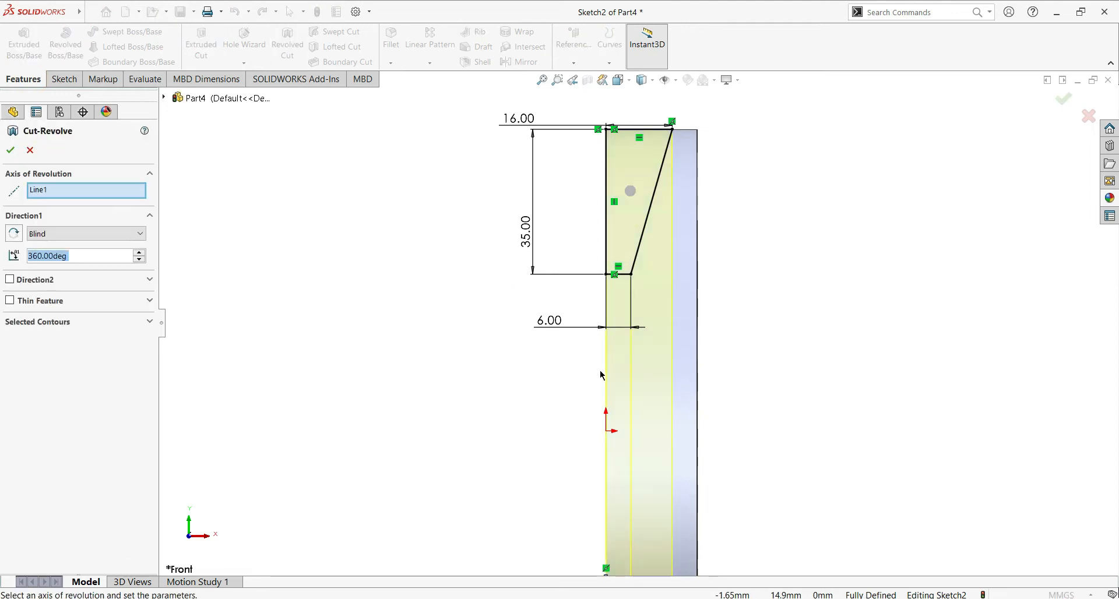
left_click(13, 152)
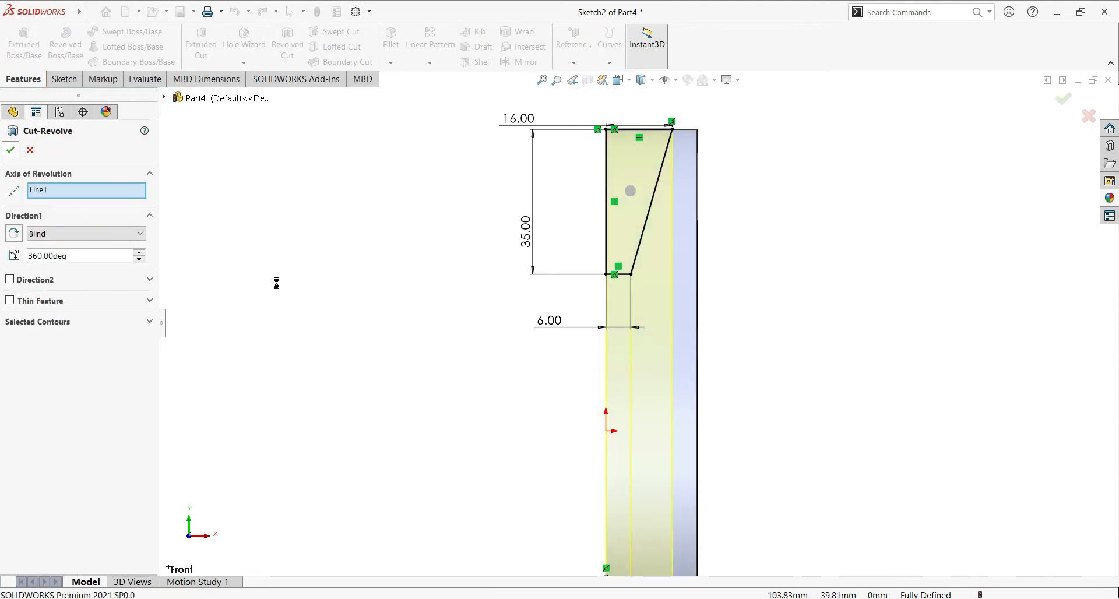
middle_click_drag(525, 377, 491, 366)
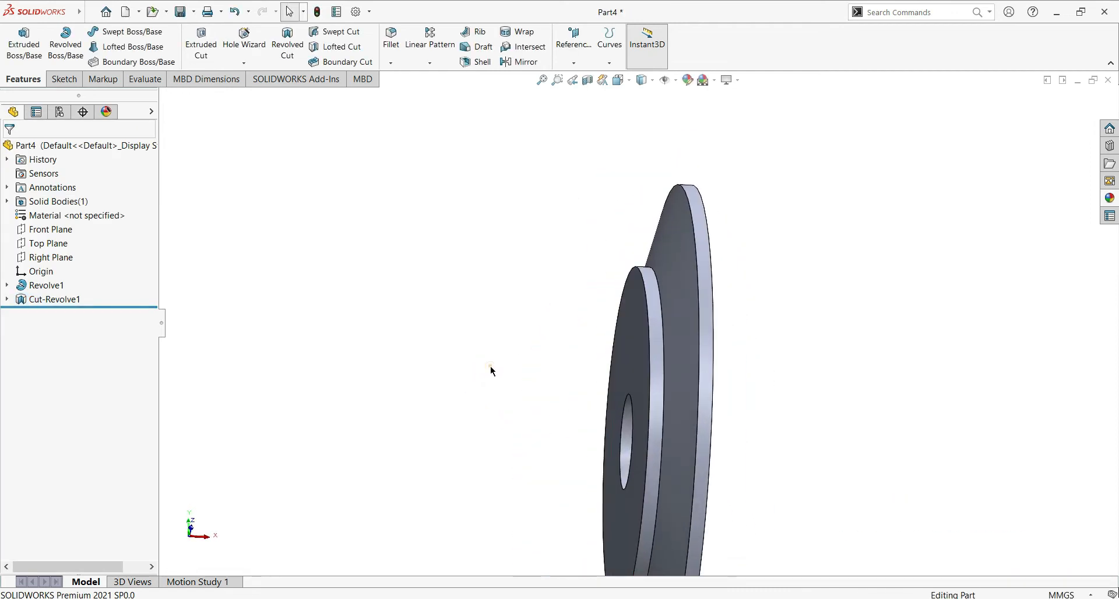
- Mirror both the revolve and the revolved cut about the flat back face around the bore
left_click(58, 301)
left_click(57, 287, "ctrl")
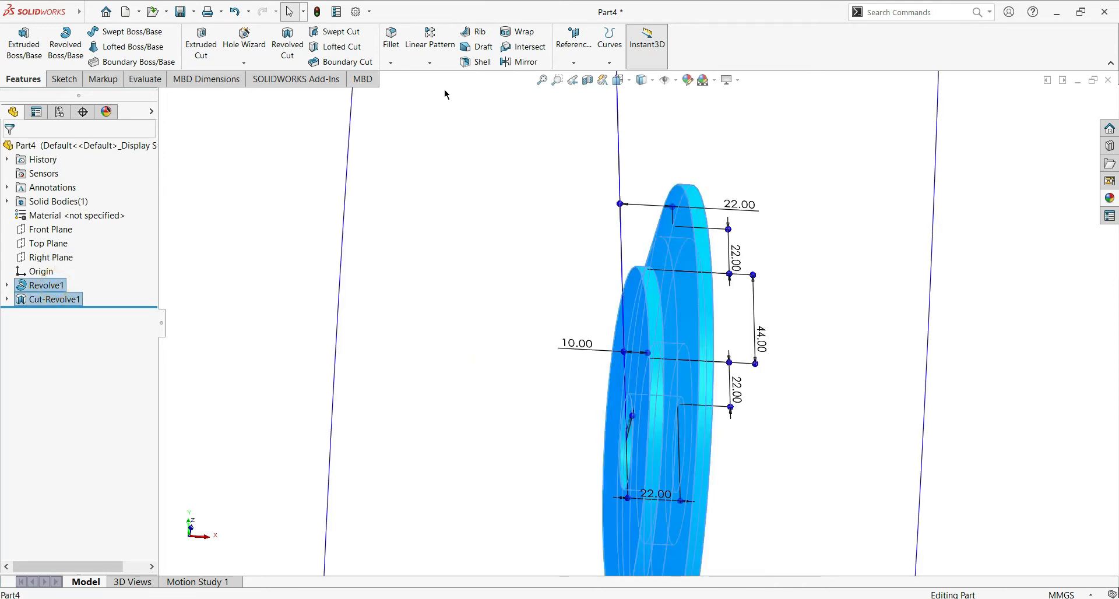
left_click(431, 62)
left_click(438, 107)
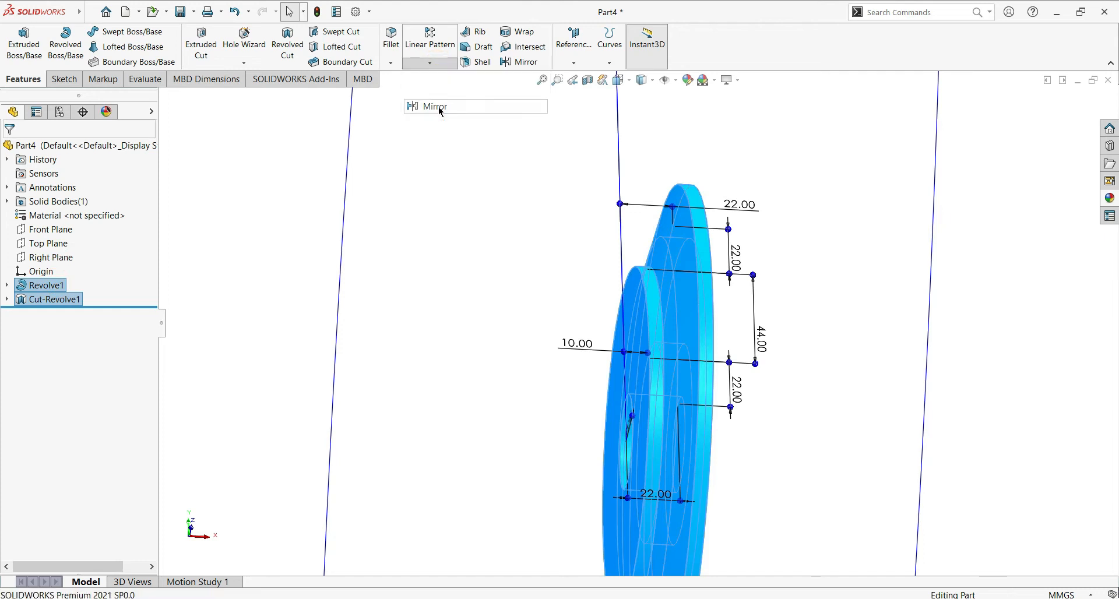
middle_click_drag(301, 326, 553, 425)
left_click(687, 452)
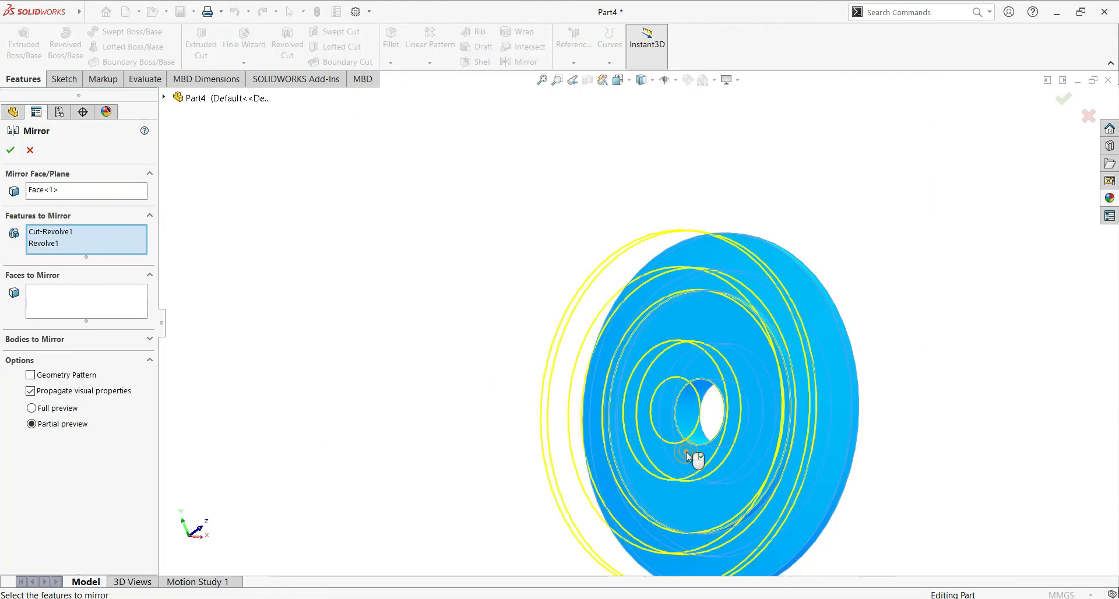
left_click(10, 151)
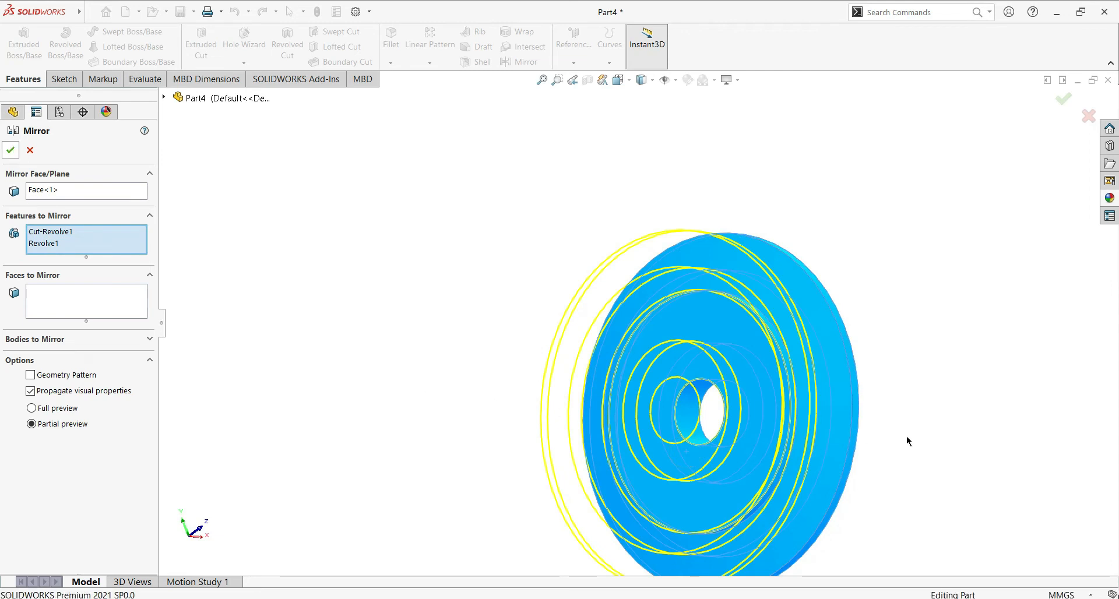
- Apply the polished steel appearance to the part
middle_click_drag(953, 426, 746, 396)
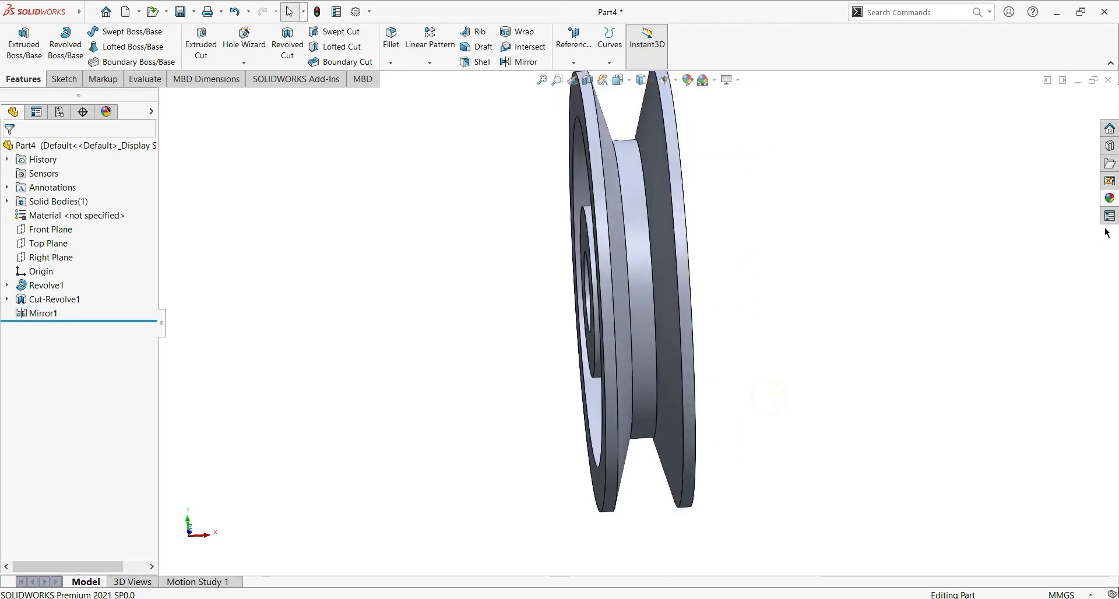
left_click(1109, 199)
double_click(932, 319)
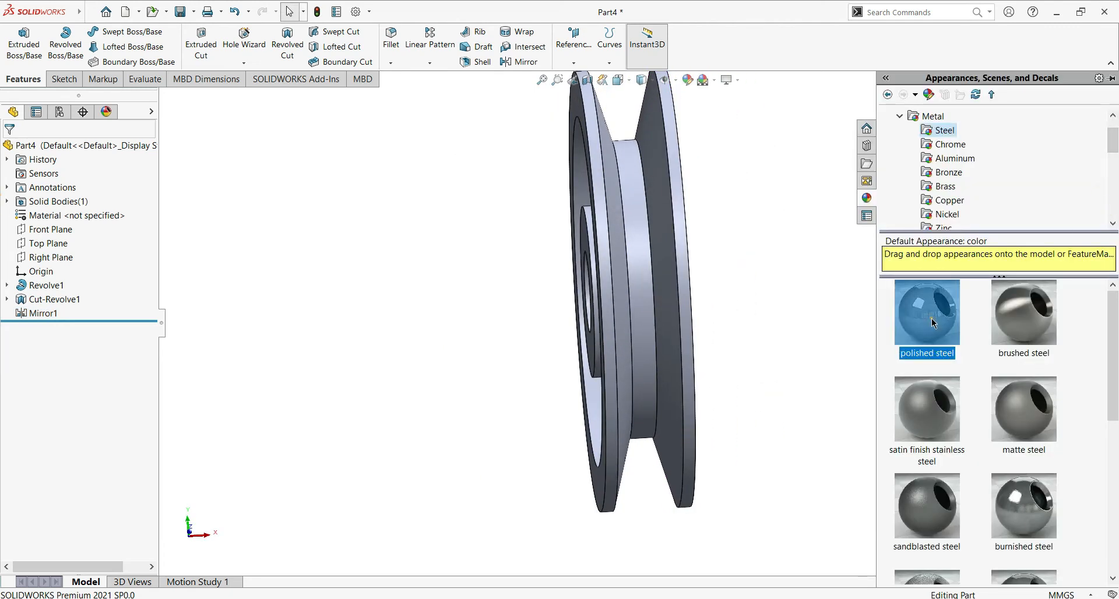
left_click(737, 303)
middle_click_drag(827, 270, 786, 323)
scroll(827, 186, "down", 3)
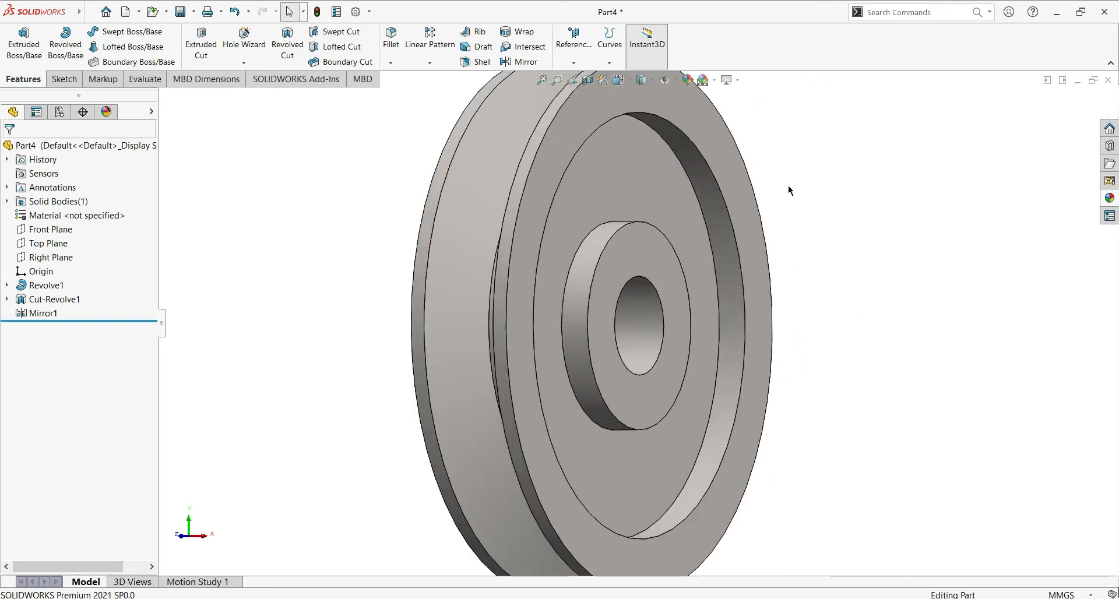
- Start a sketch on the flat annular end face of the hub around the bore
scroll(816, 187, "up", 3)
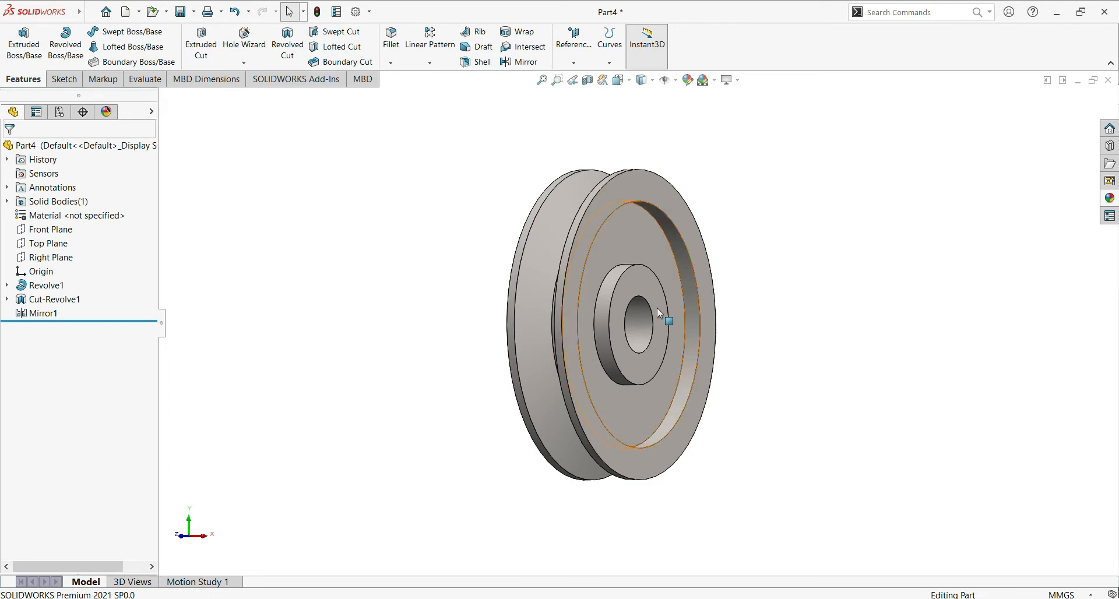
left_click(655, 289)
left_click(709, 255)
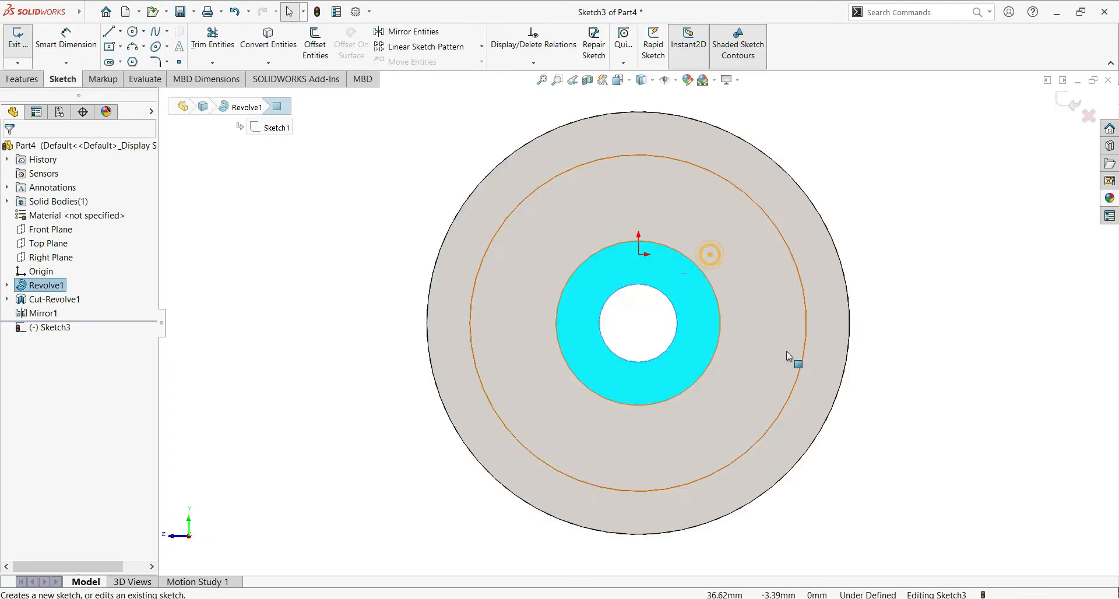
left_click(950, 360)
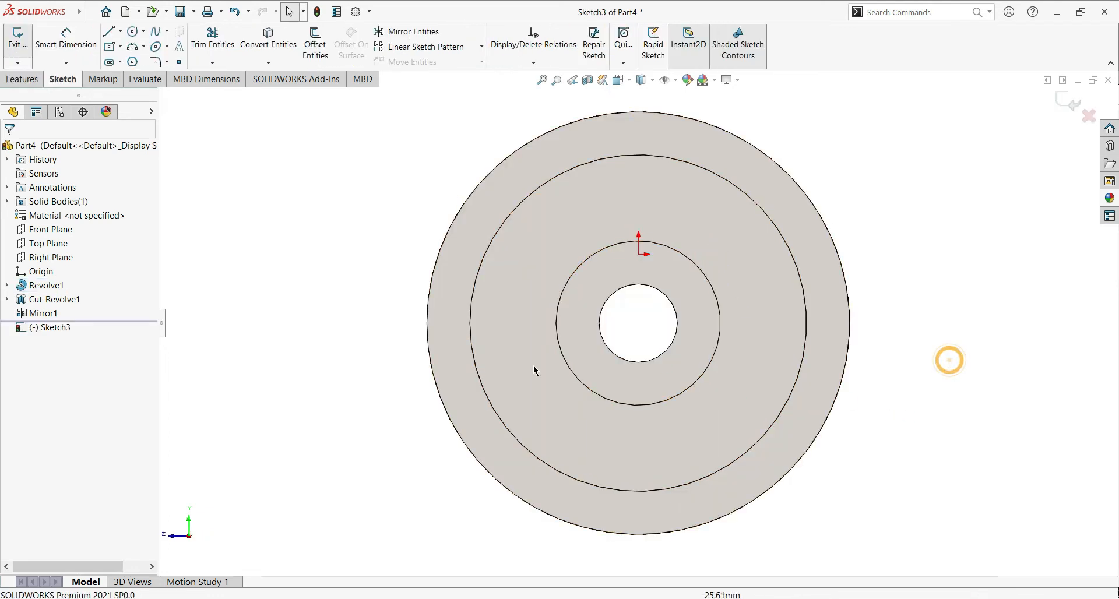
- Draw a vertical centerline from the highest point of the bore circle to its center
left_click(120, 31)
left_click(122, 58)
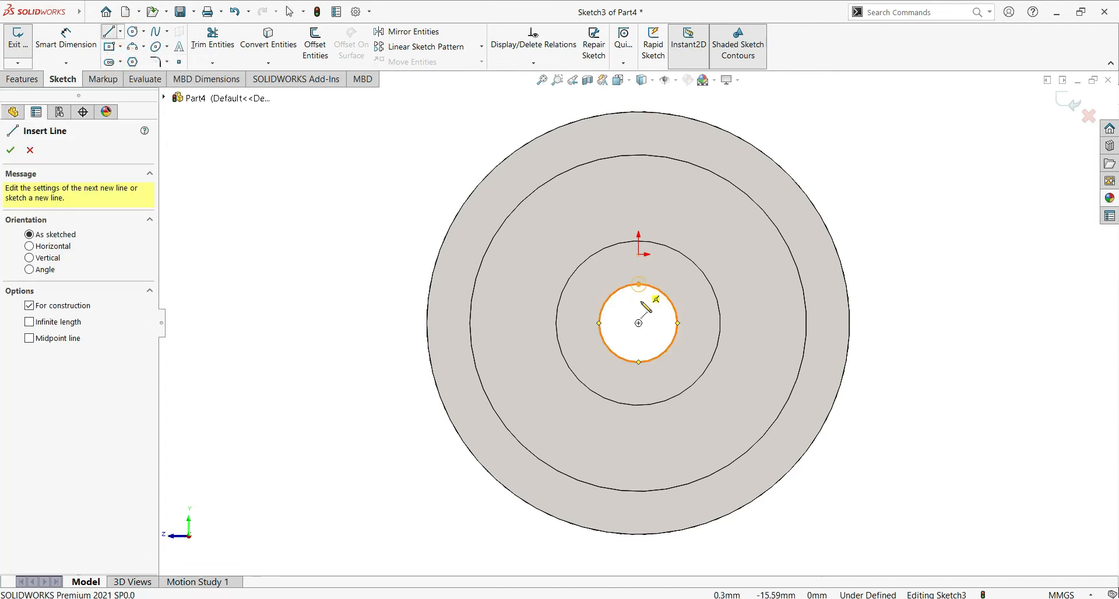
left_click(639, 284)
left_click(639, 323)
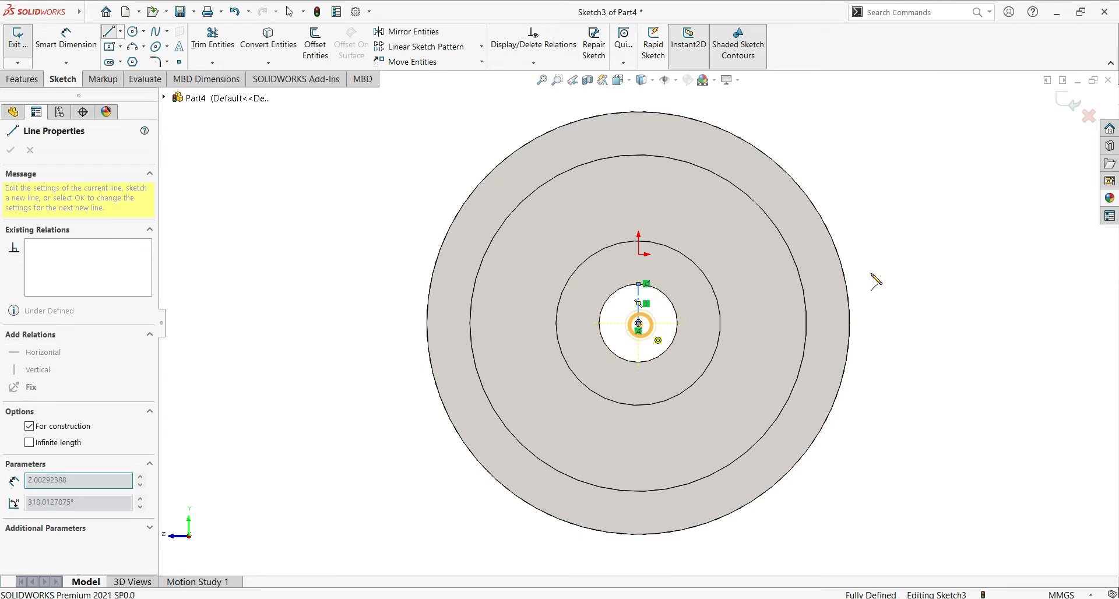
right_click(945, 254)
left_click(984, 263)
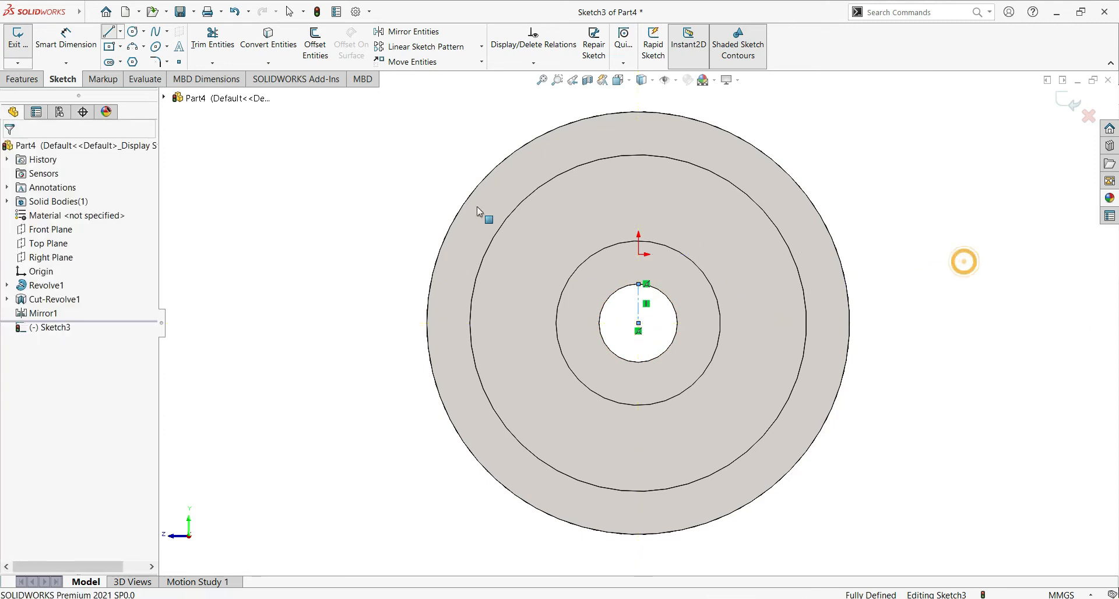
- Sketch a center rectangle about 19 mm wide and 24 mm high, centered on the centerline's upper endpoint
left_click(122, 48)
left_click(123, 80)
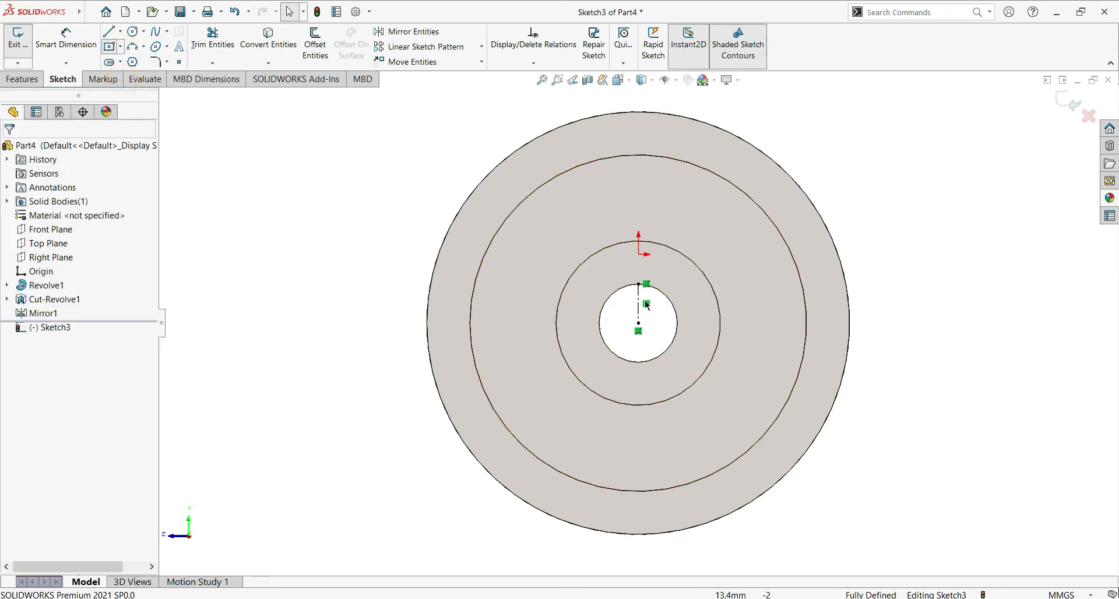
left_click(111, 48)
left_click(120, 47)
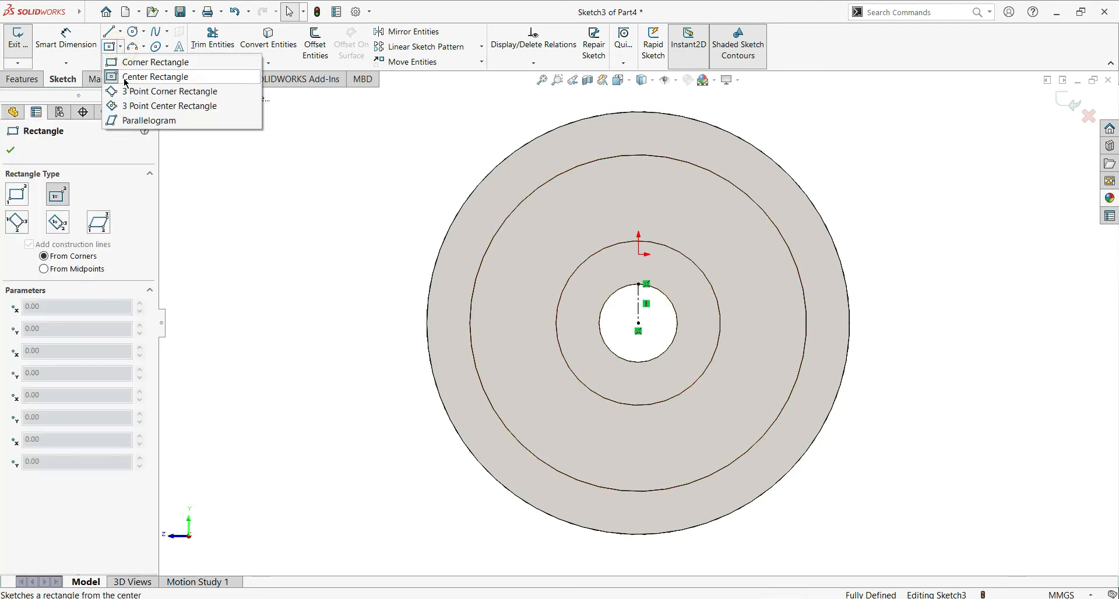
left_click(125, 80)
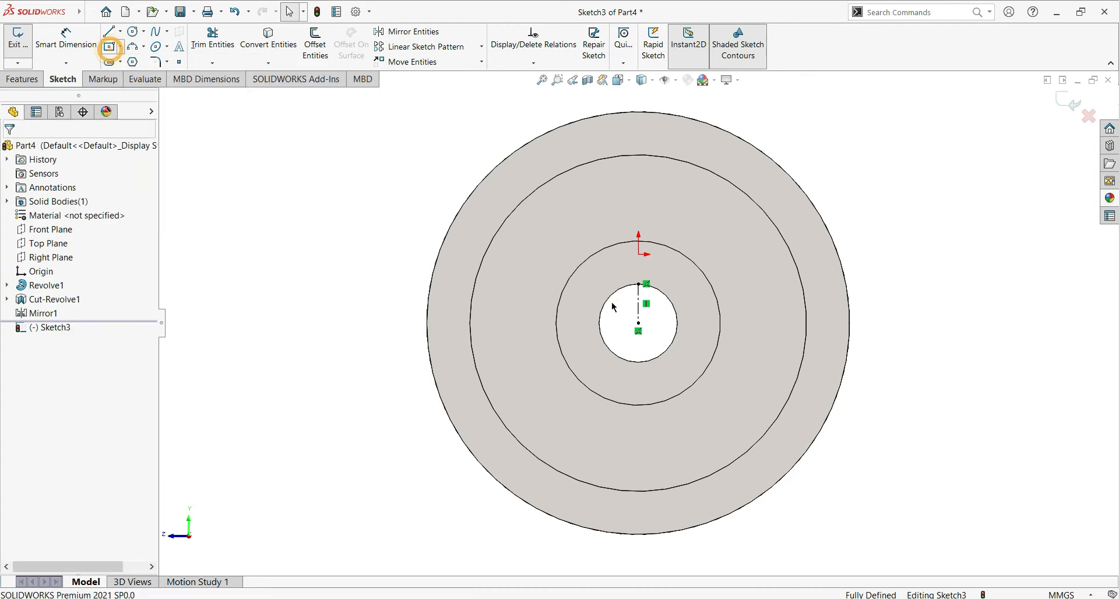
left_click(639, 284)
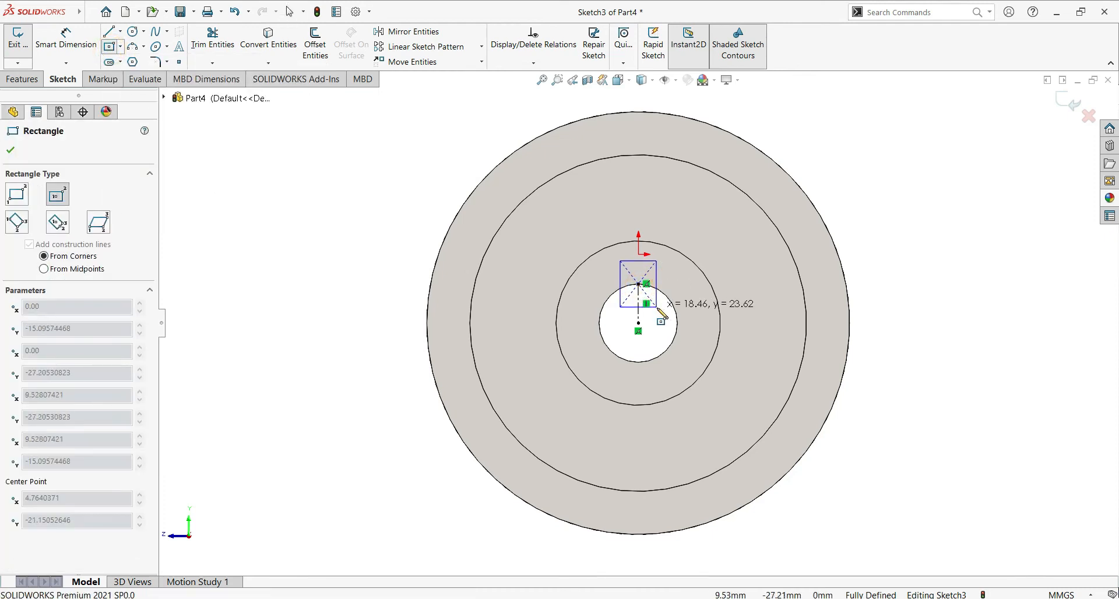
left_click(657, 307)
right_click(234, 221)
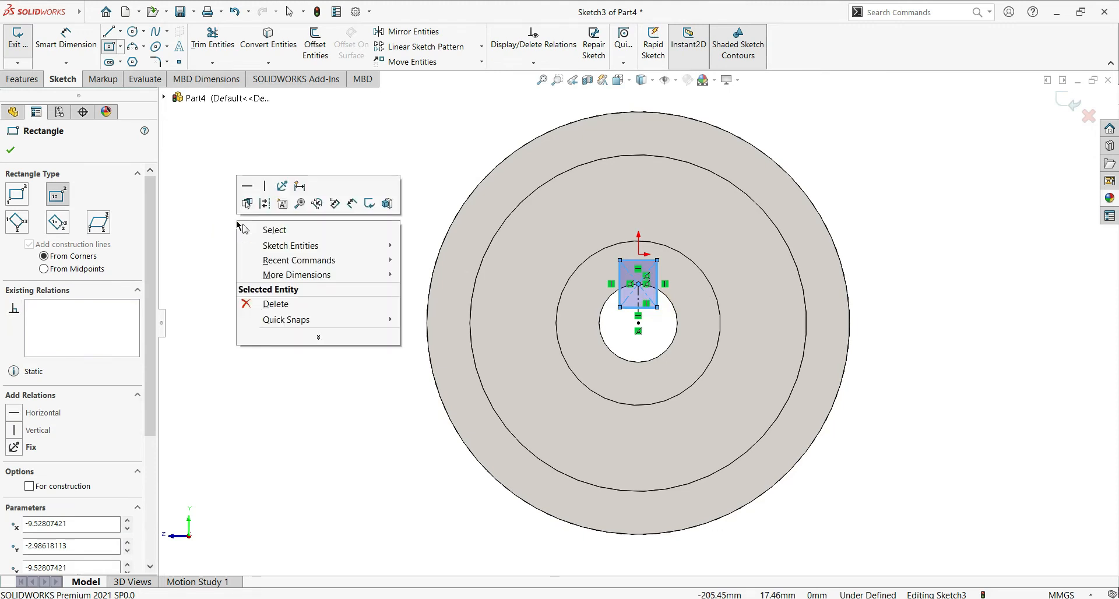
left_click(265, 230)
- Dimension the rectangle's height at 14 mm
left_click(59, 51)
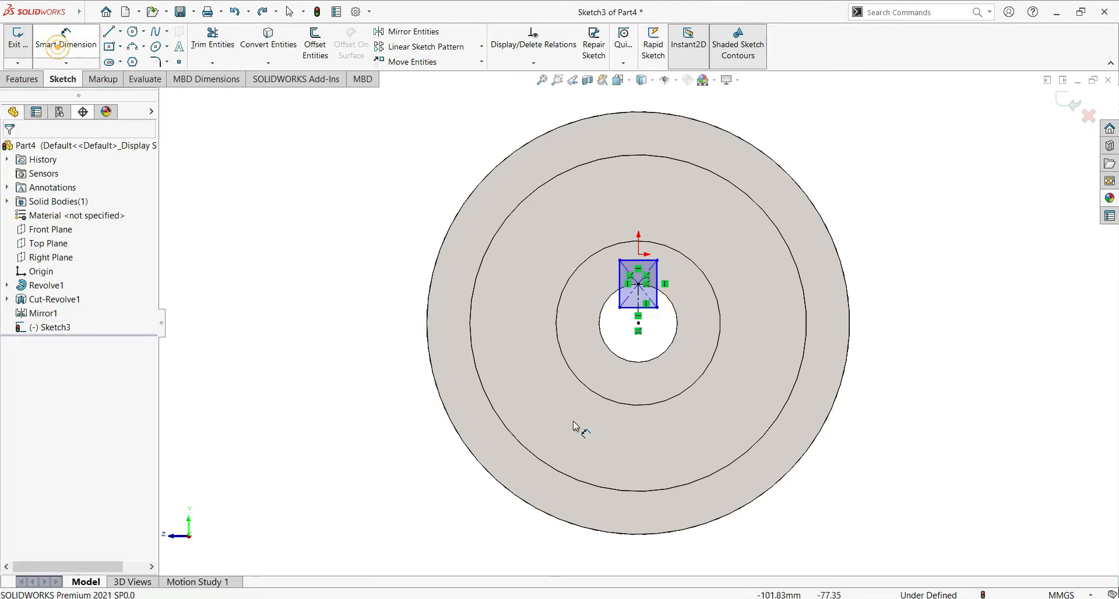
left_click(619, 285)
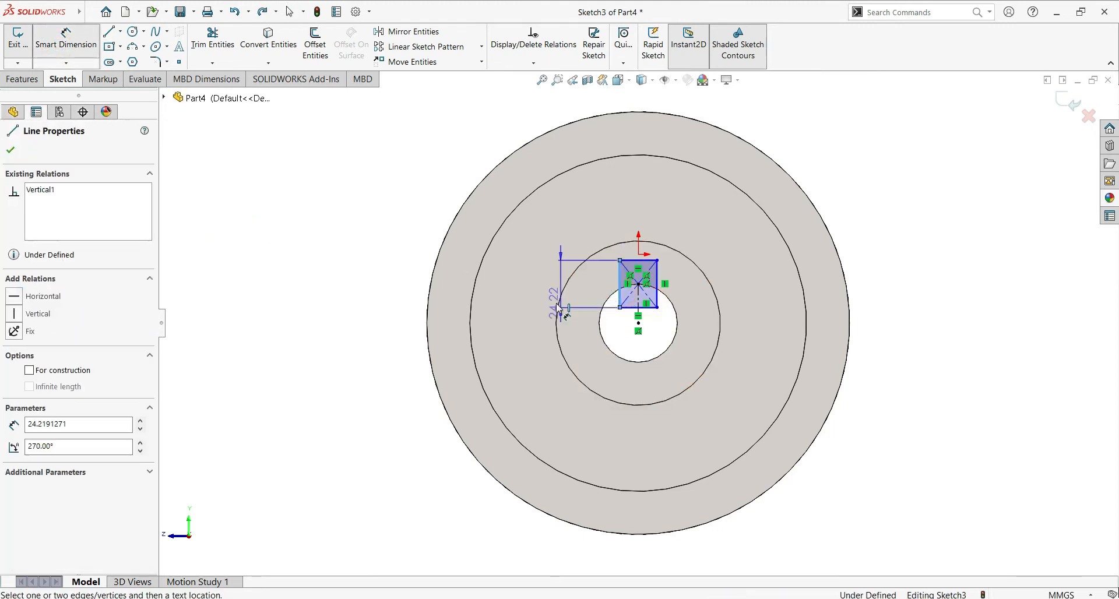
left_click(526, 299)
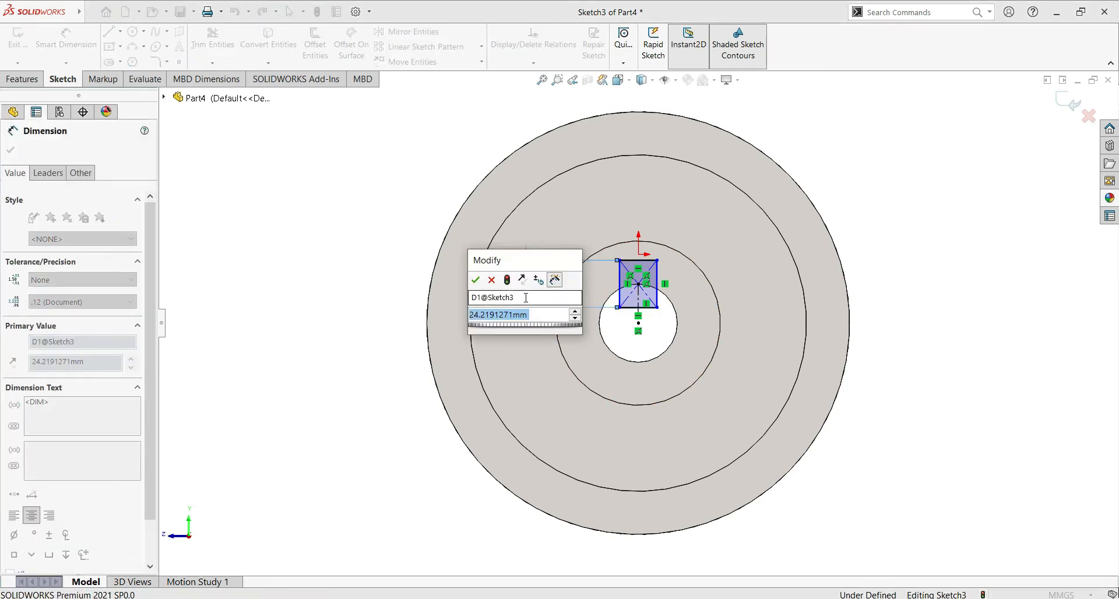
type("1")
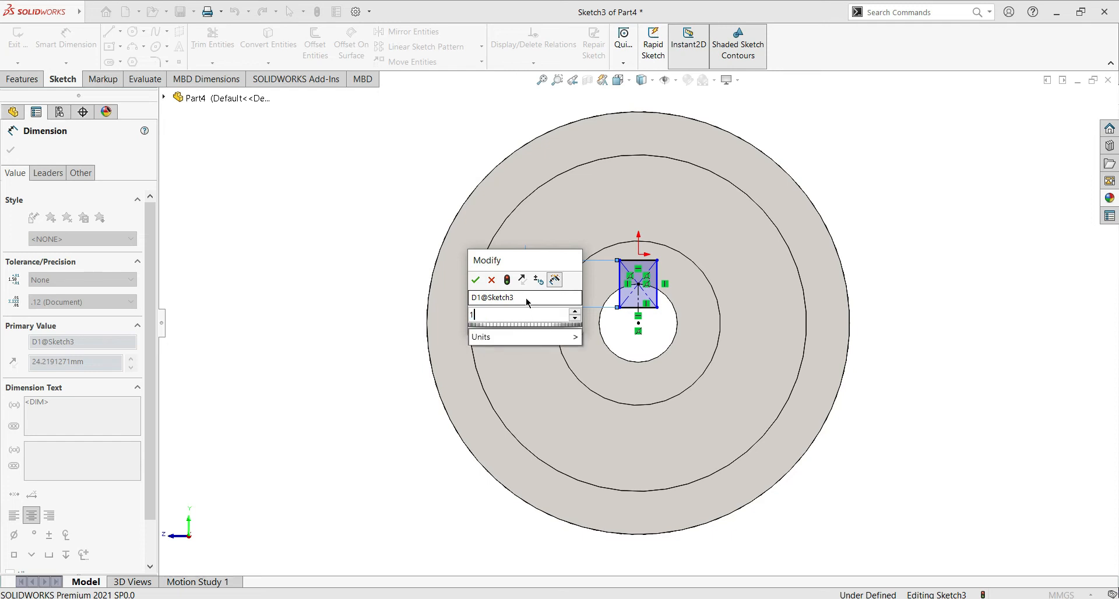
type("4")
key("Return")
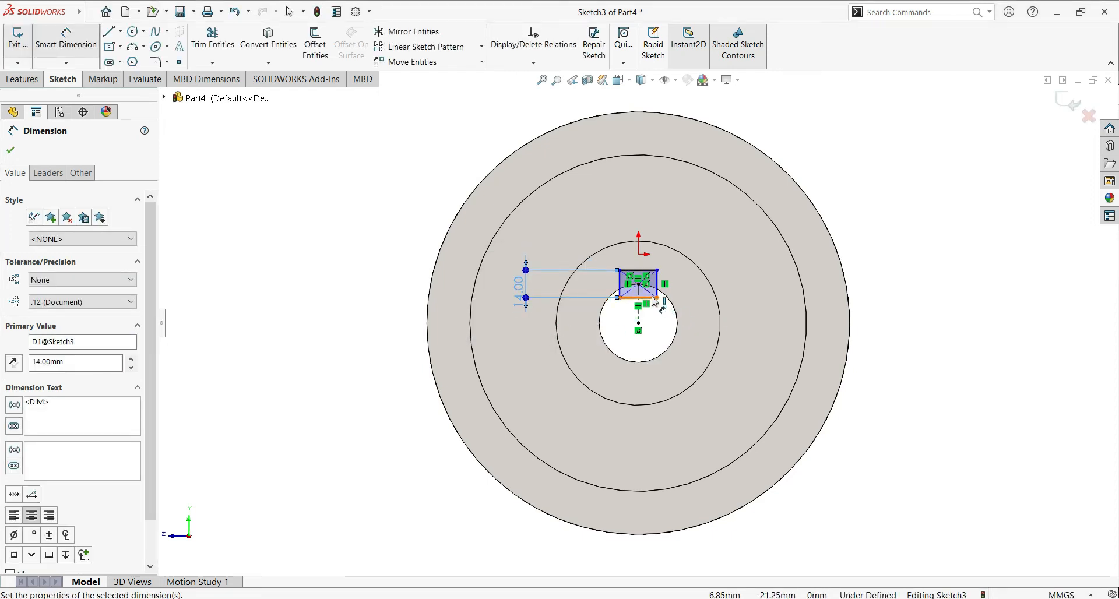
- Dimension the rectangle's width at 14 mm and finish dimensioning
left_click(653, 337)
left_click(641, 361)
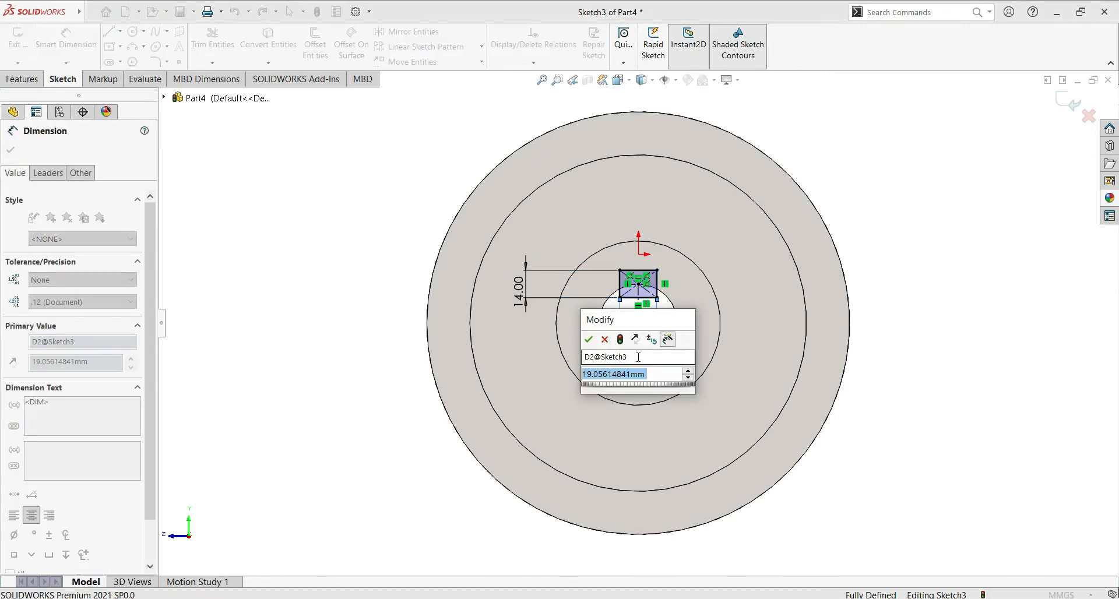
type("18")
key("Return")
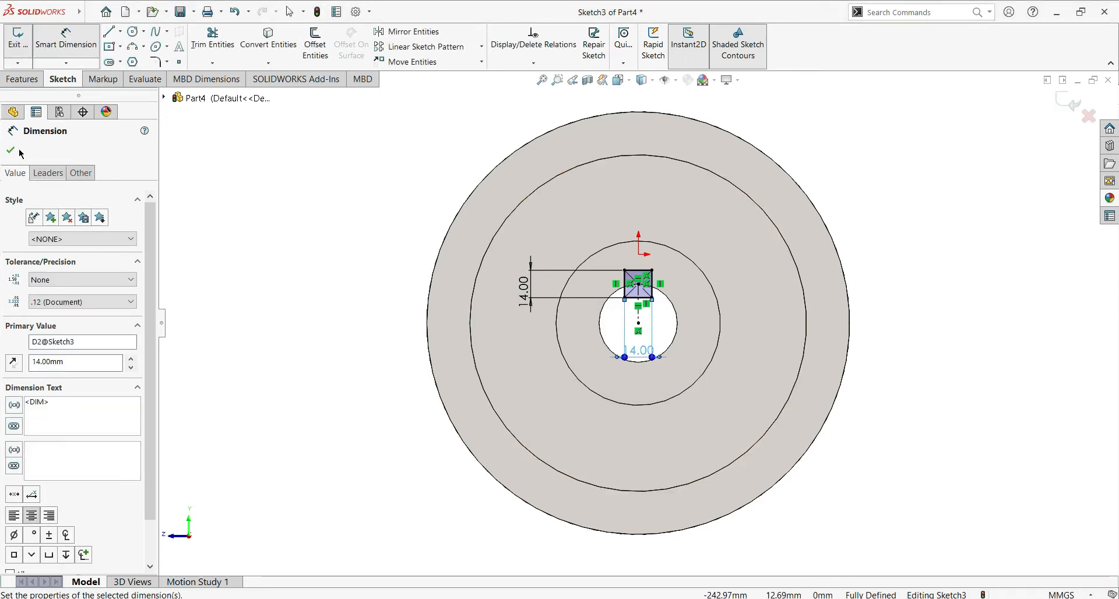
left_click(11, 151)
- Make an extruded cut of the square through the whole wheel to form the bore's keyway
left_click(22, 80)
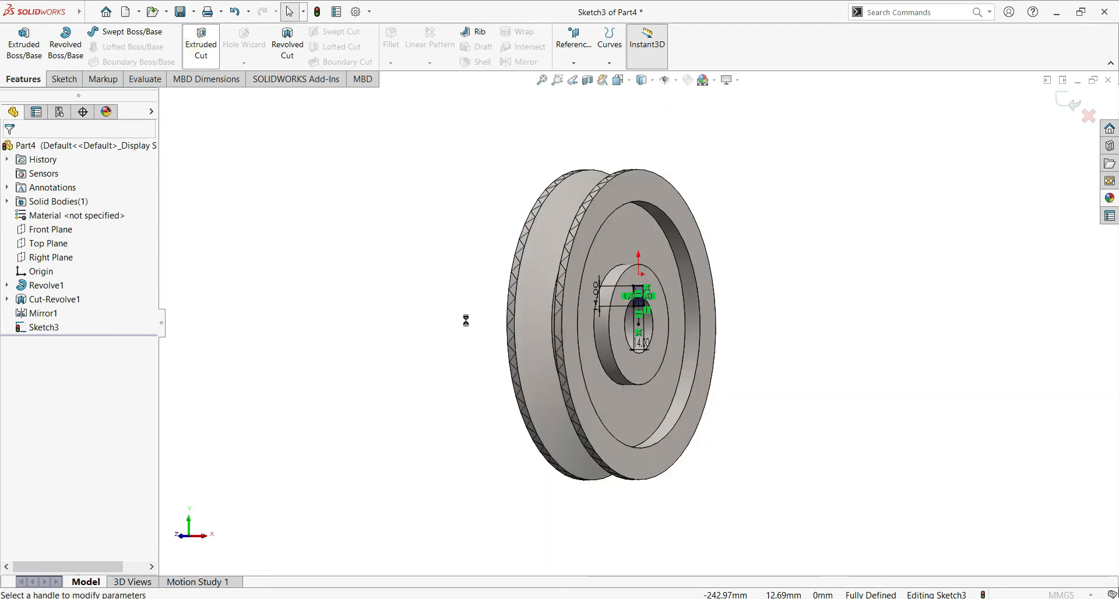
left_click(133, 229)
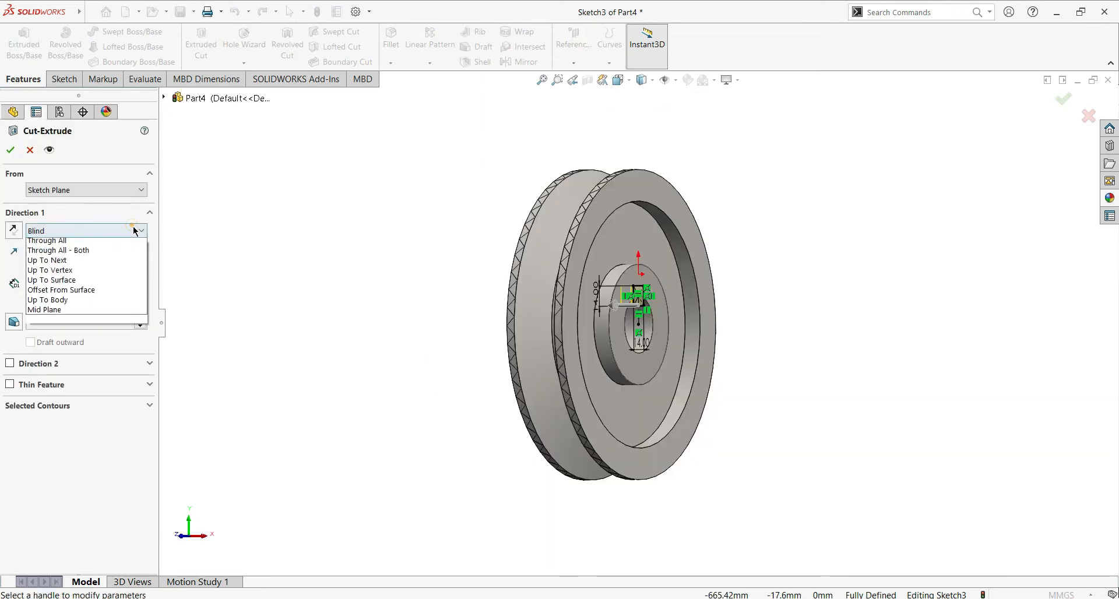
left_click(120, 252)
left_click(11, 149)
- Chamfer the outer circular edge of one rim flange's side face at 2 mm and 45 degrees
middle_click_drag(791, 373, 575, 454)
scroll(583, 425, "down", 3)
scroll(591, 399, "down", 2)
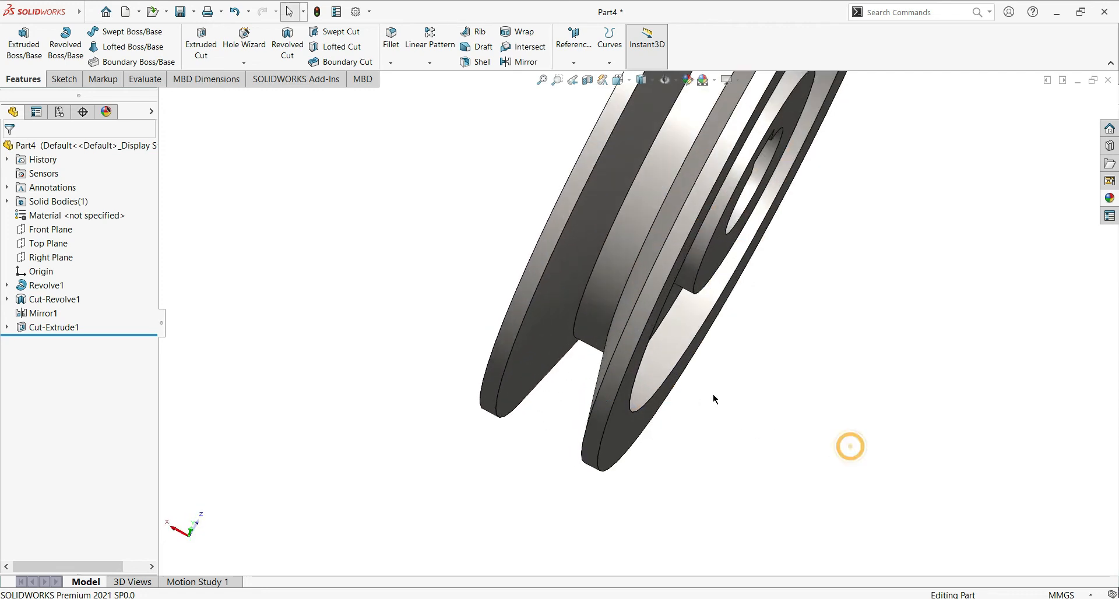
middle_click_drag(707, 383, 760, 430)
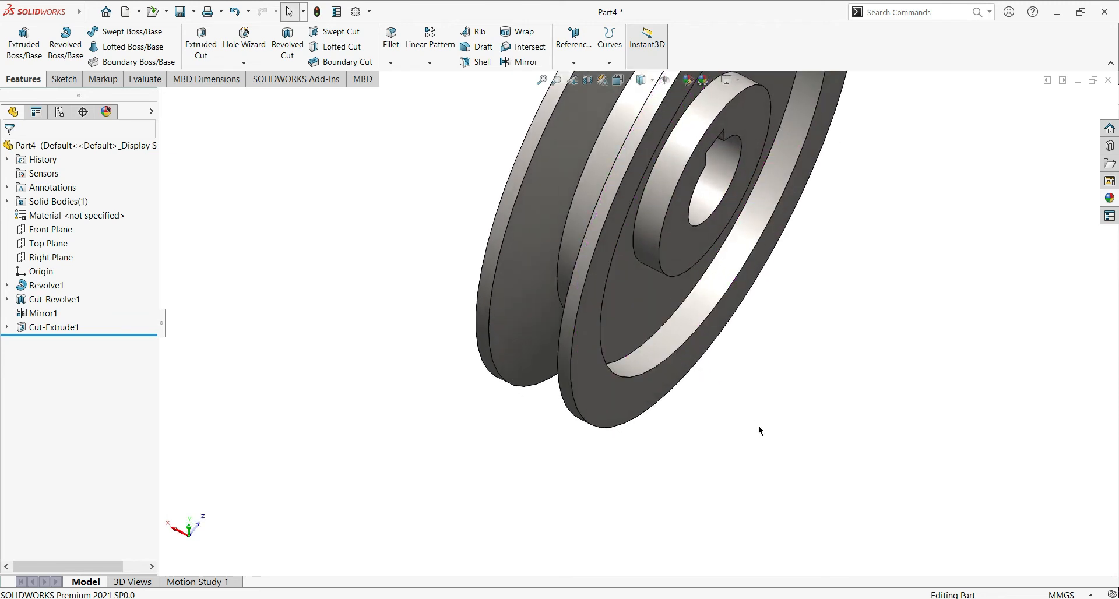
left_click(569, 386)
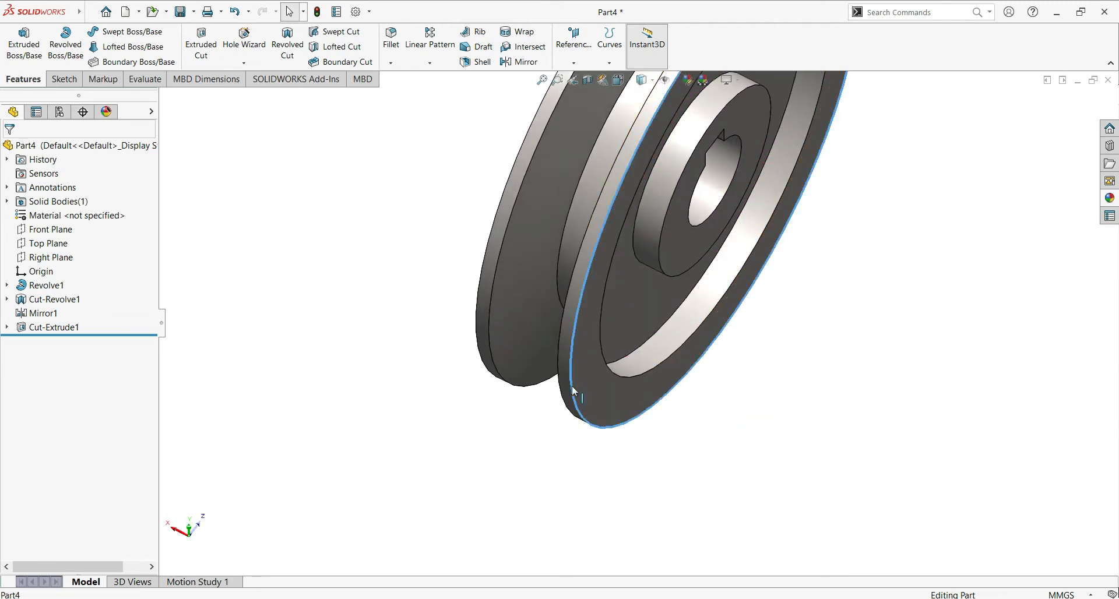
left_click(390, 63)
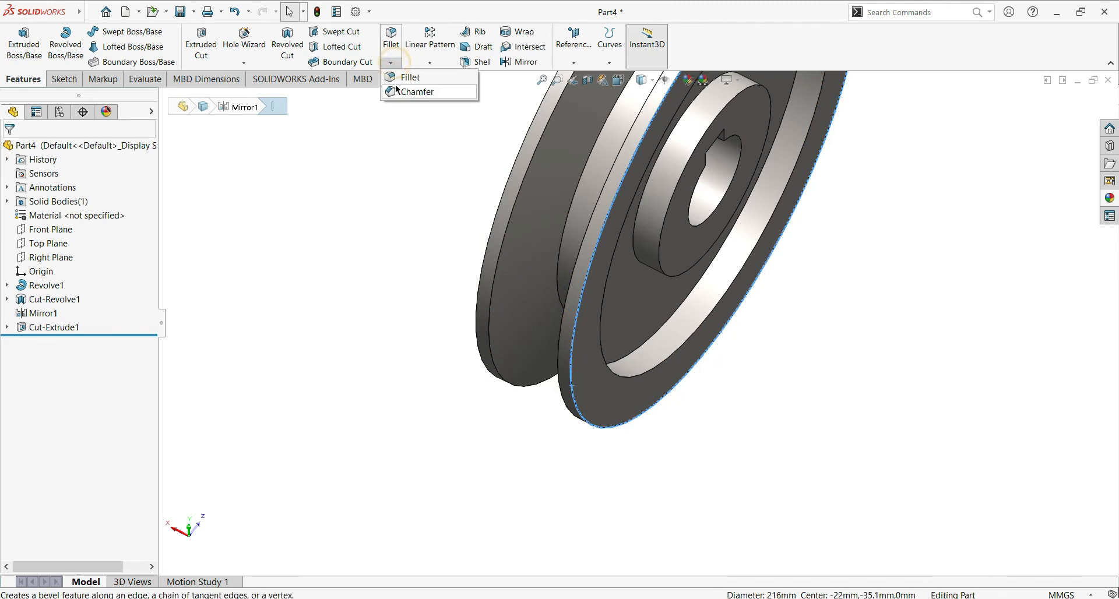
left_click(403, 92)
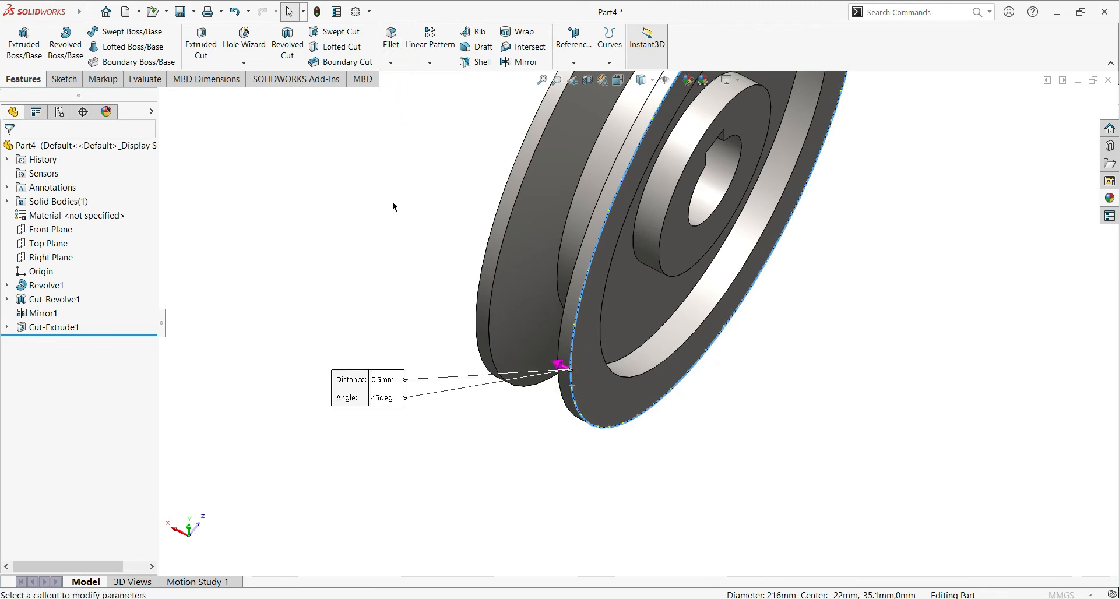
type("2")
key("Return")
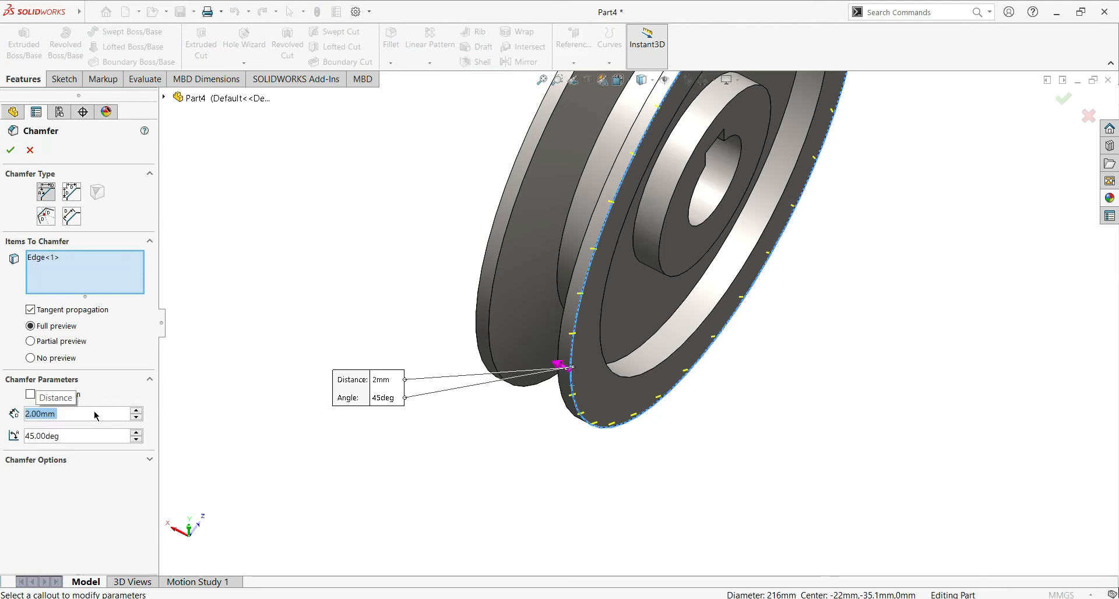
left_click(11, 150)
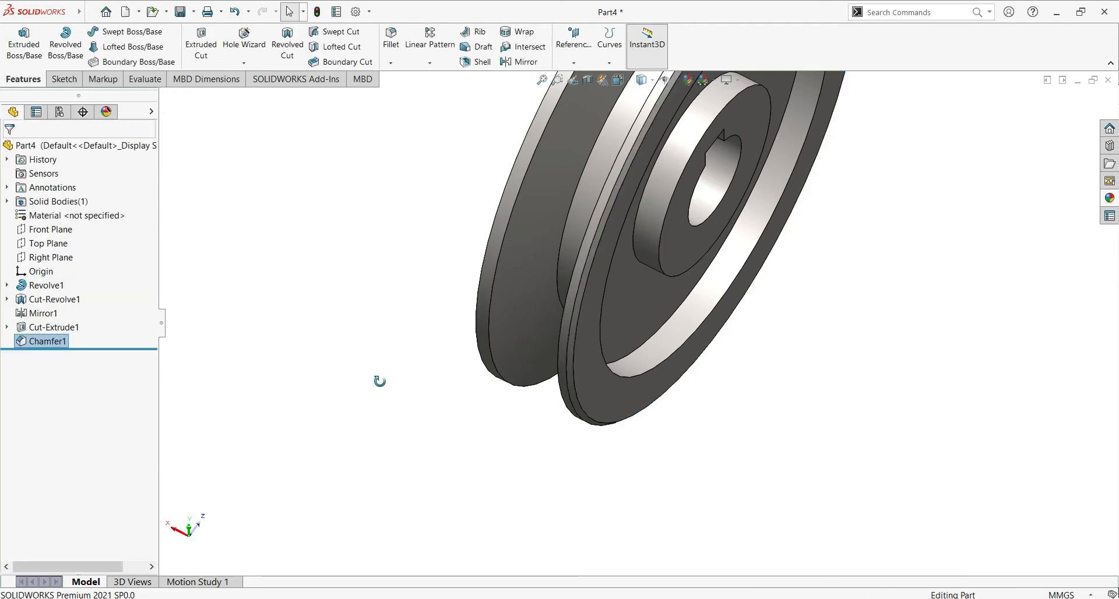
- Chamfer the matching outer circular edge of the opposite rim flange at 2 mm and 45 degrees
middle_click_drag(379, 381, 377, 380)
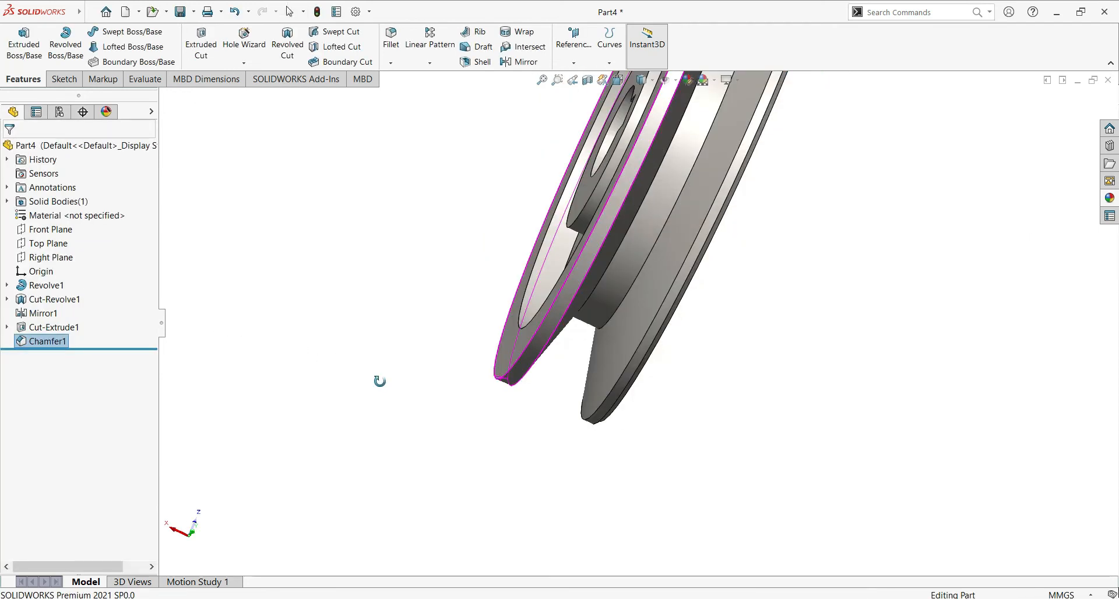
left_click(509, 374)
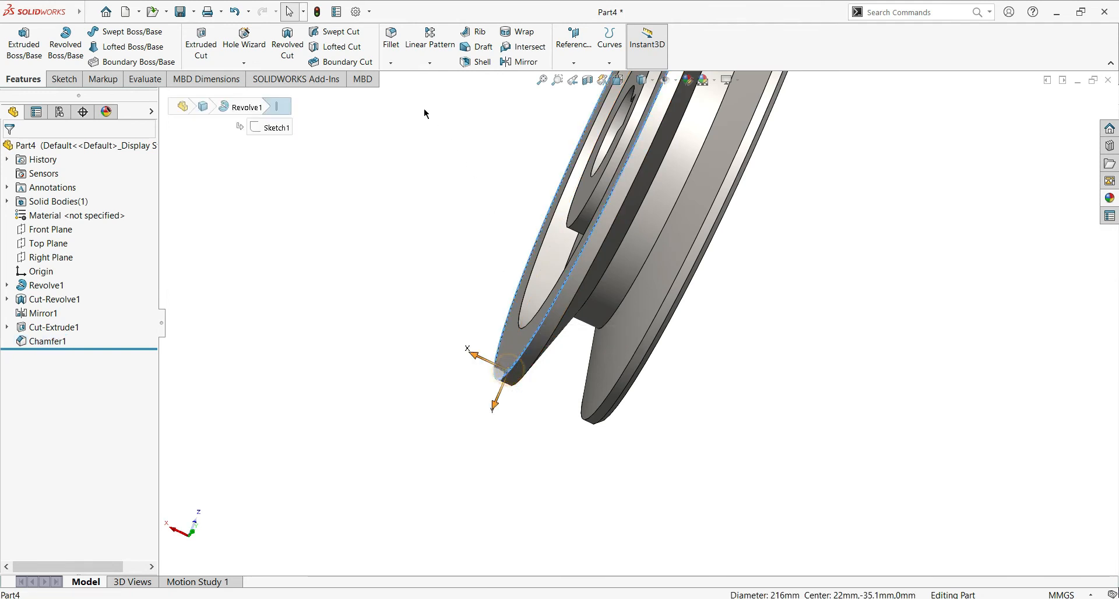
left_click(391, 63)
left_click(406, 93)
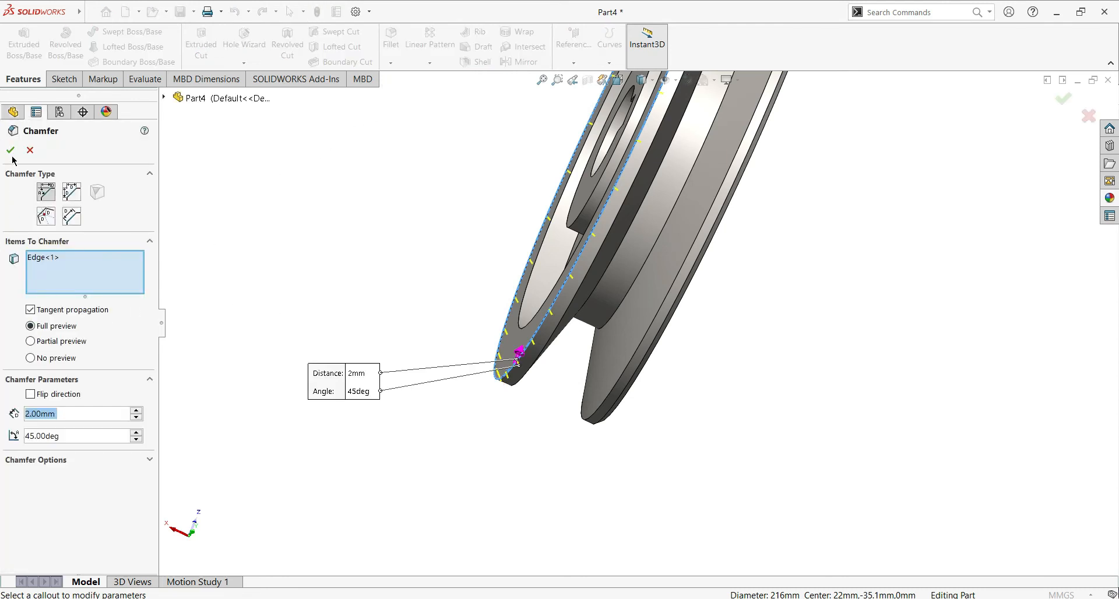
left_click(11, 149)
middle_click_drag(565, 370, 662, 330)
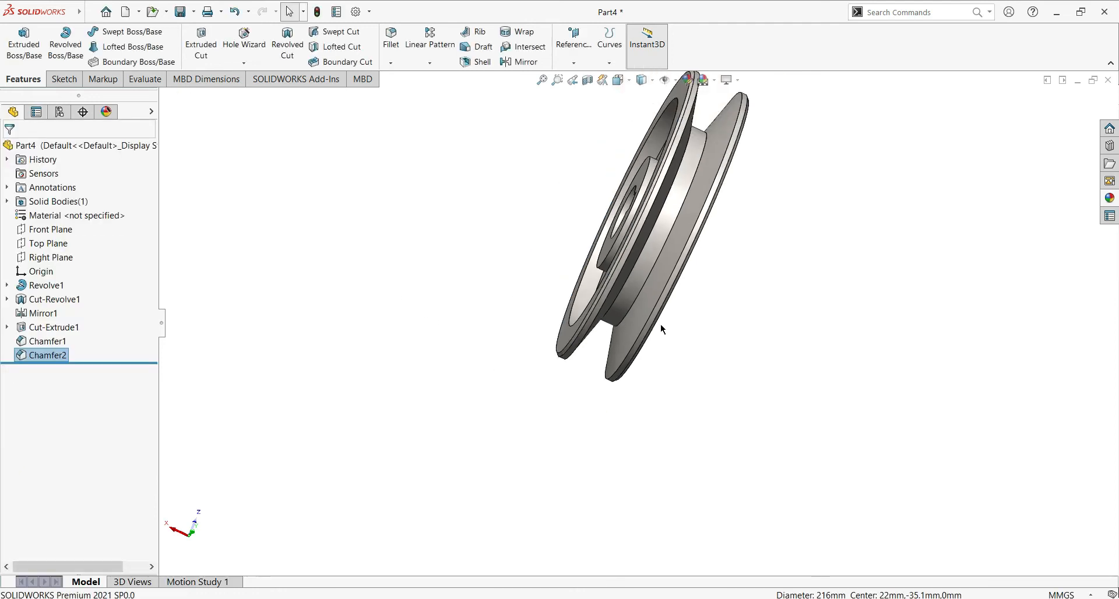
middle_click_drag(724, 264, 880, 333)
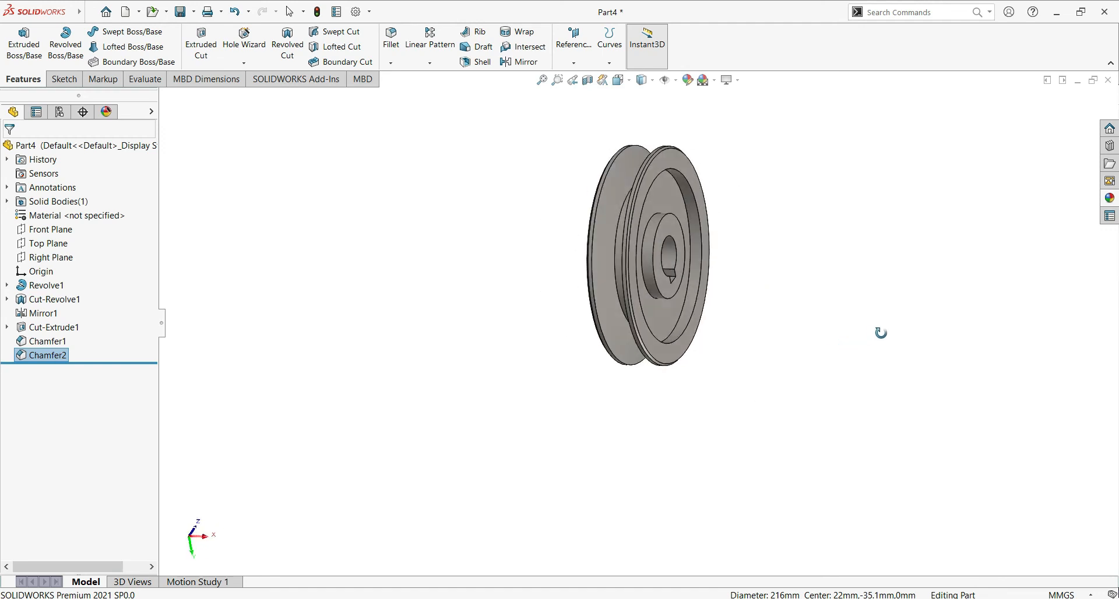
- Turn on RealView Graphics for displaying the pulley model
key("space")
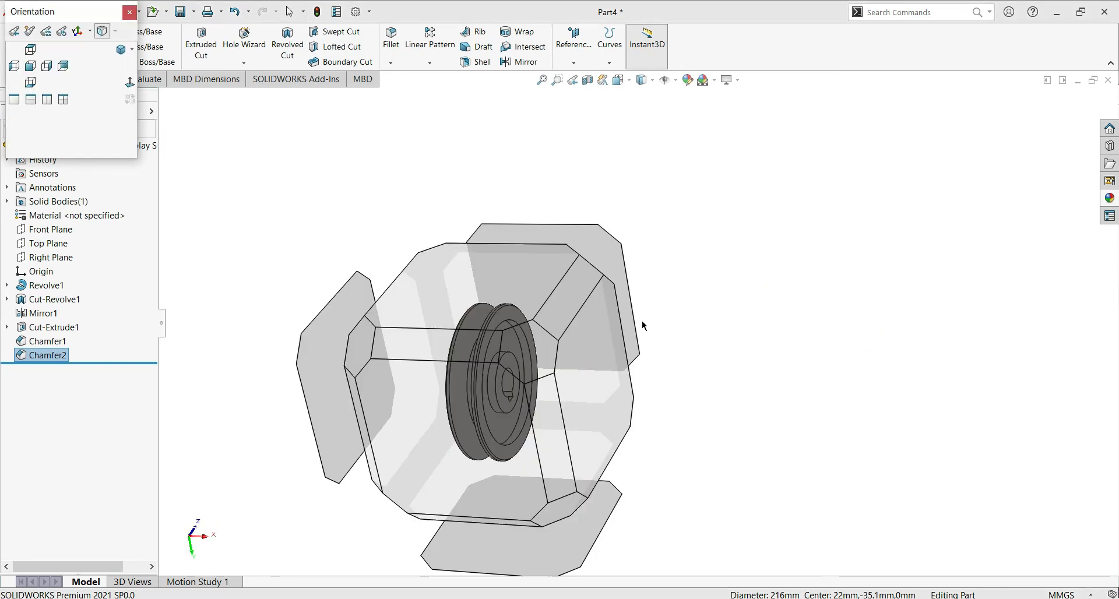
left_click(547, 320)
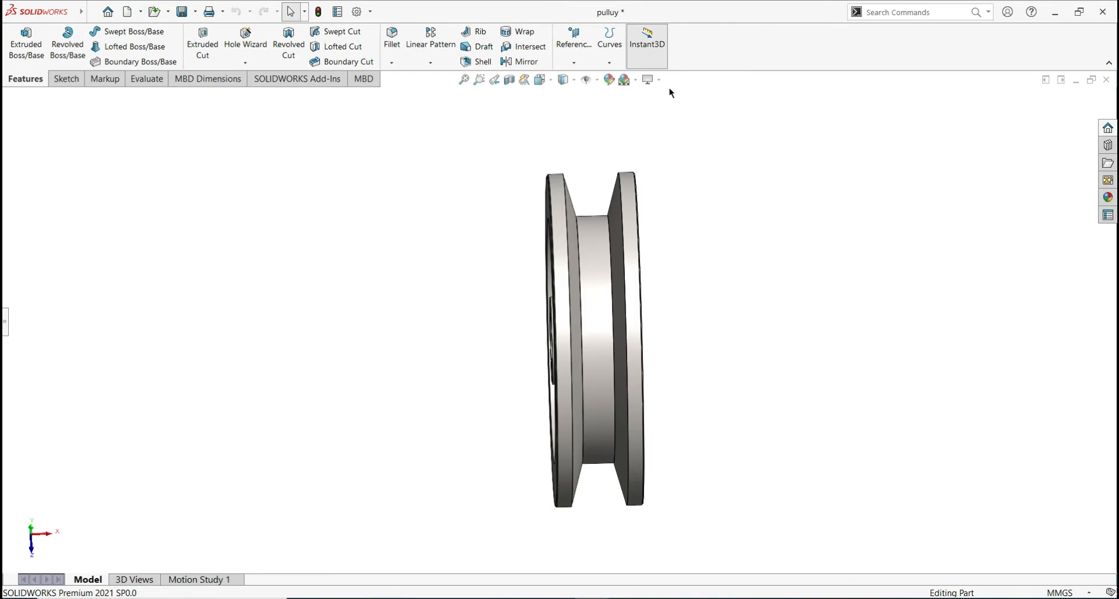
left_click(659, 80)
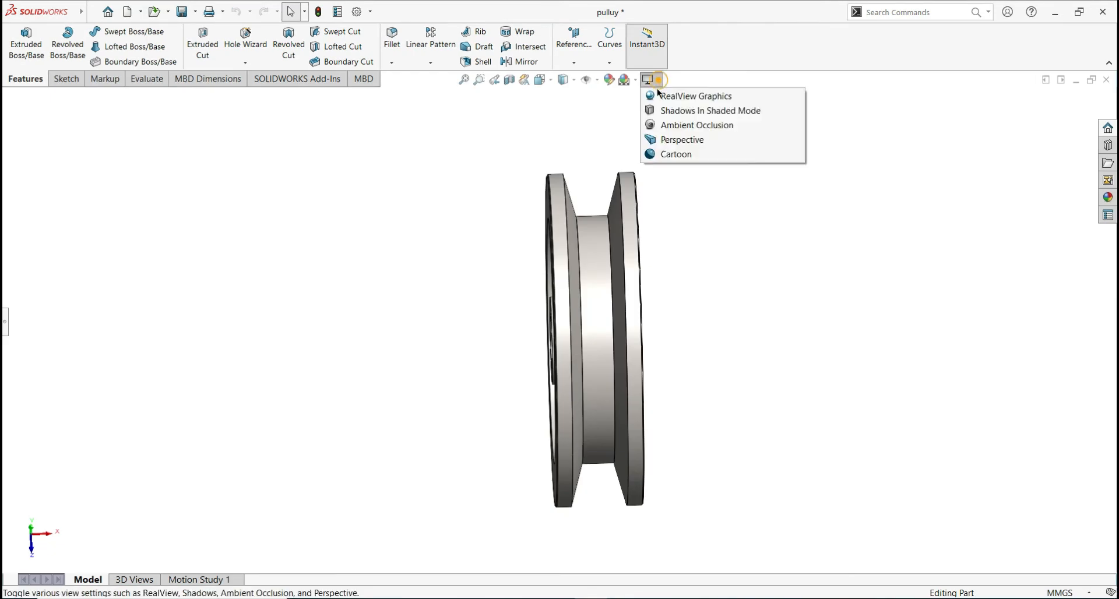
left_click(667, 98)
middle_click_drag(736, 233, 758, 334)
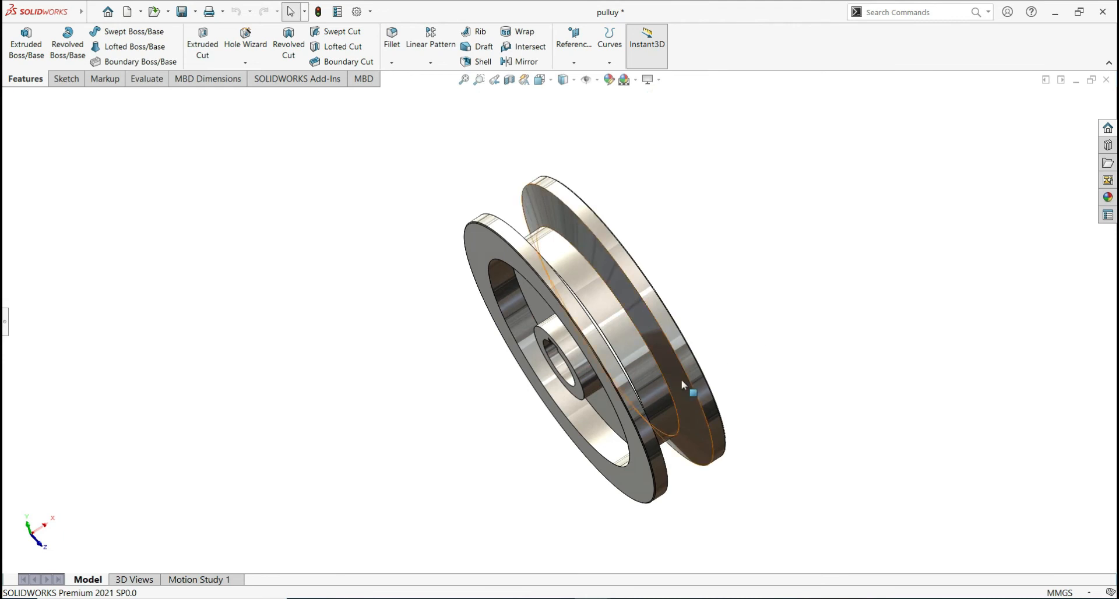
scroll(681, 380, "down", 1)
scroll(649, 336, "up", 1)
middle_click_drag(652, 344, 662, 312)
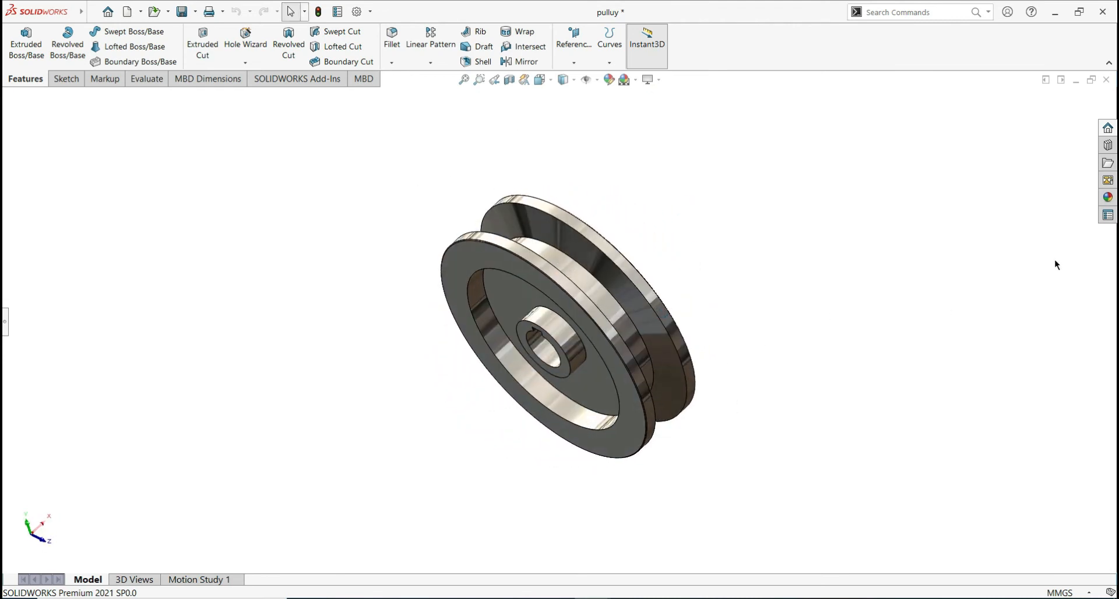
- Apply the sandblasted steel appearance from the Metal > Steel library to the whole pulley
left_click(1107, 199)
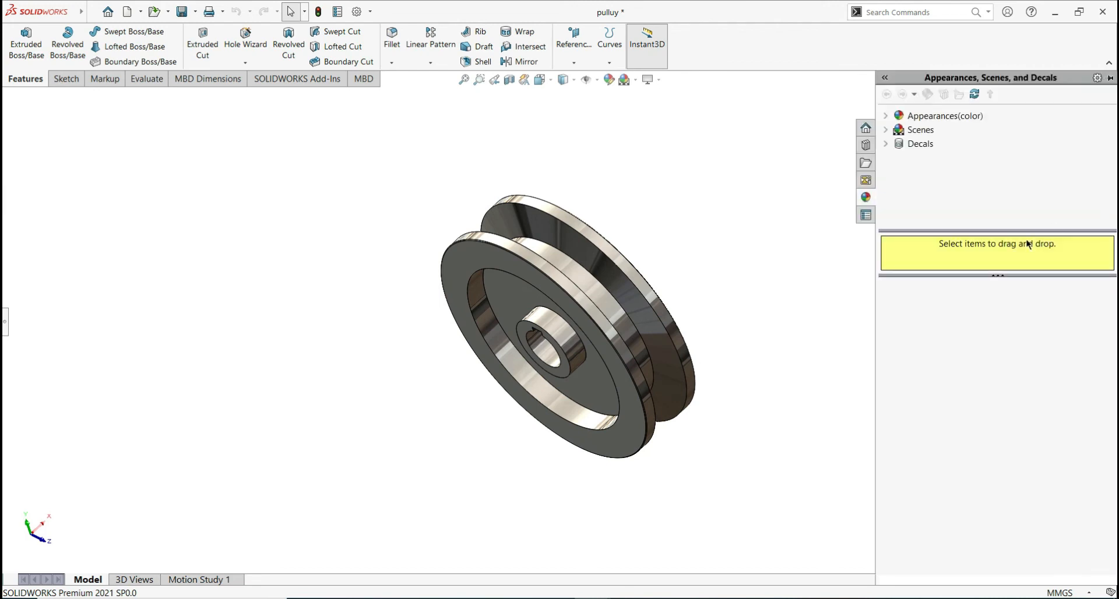
left_click(885, 117)
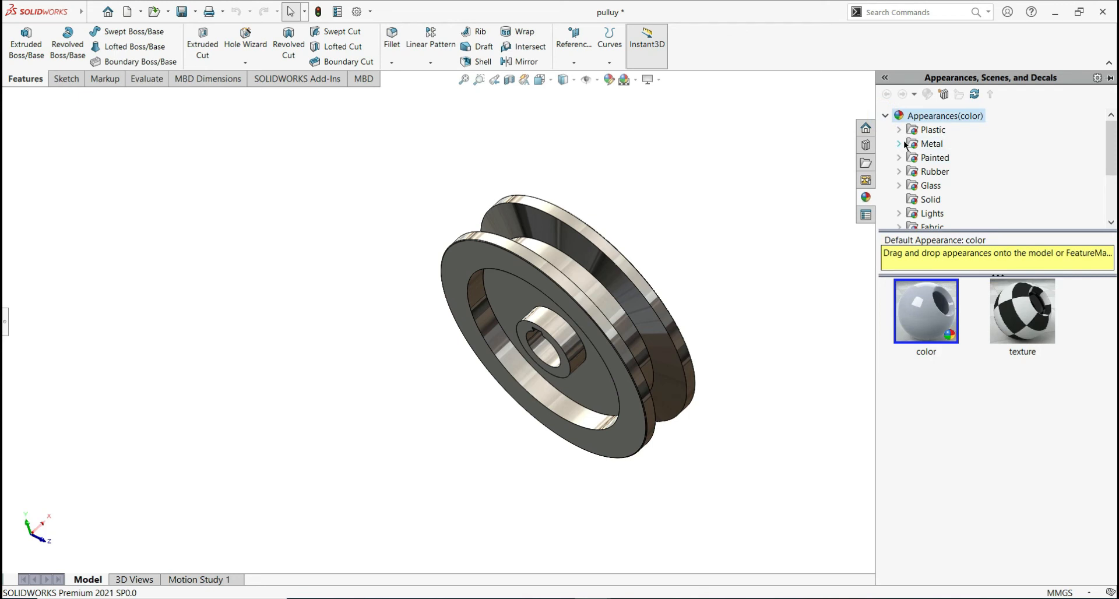
left_click(900, 144)
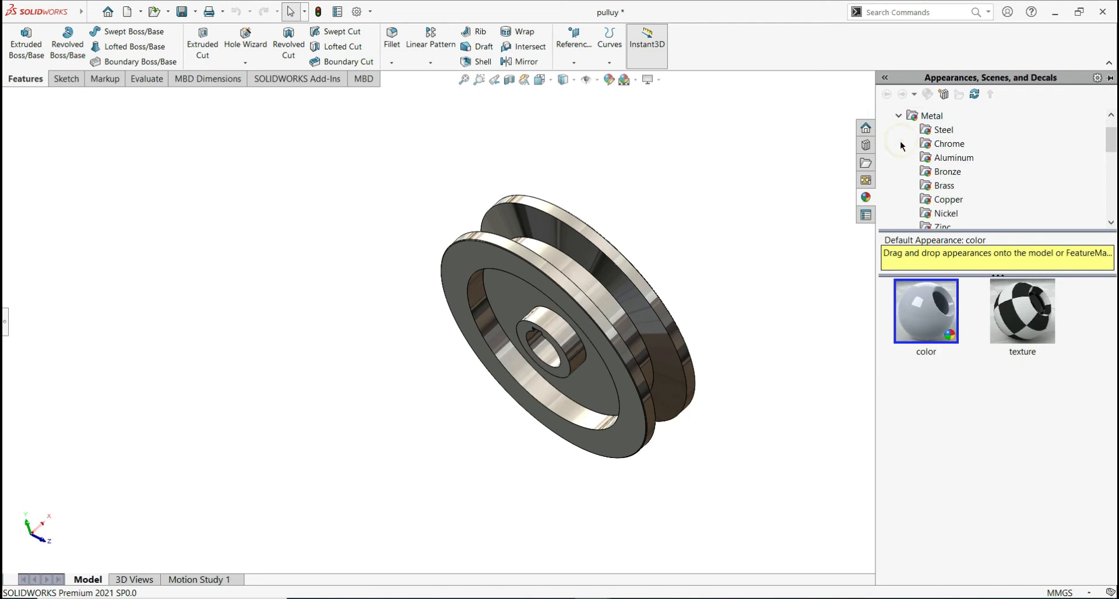
left_click(935, 131)
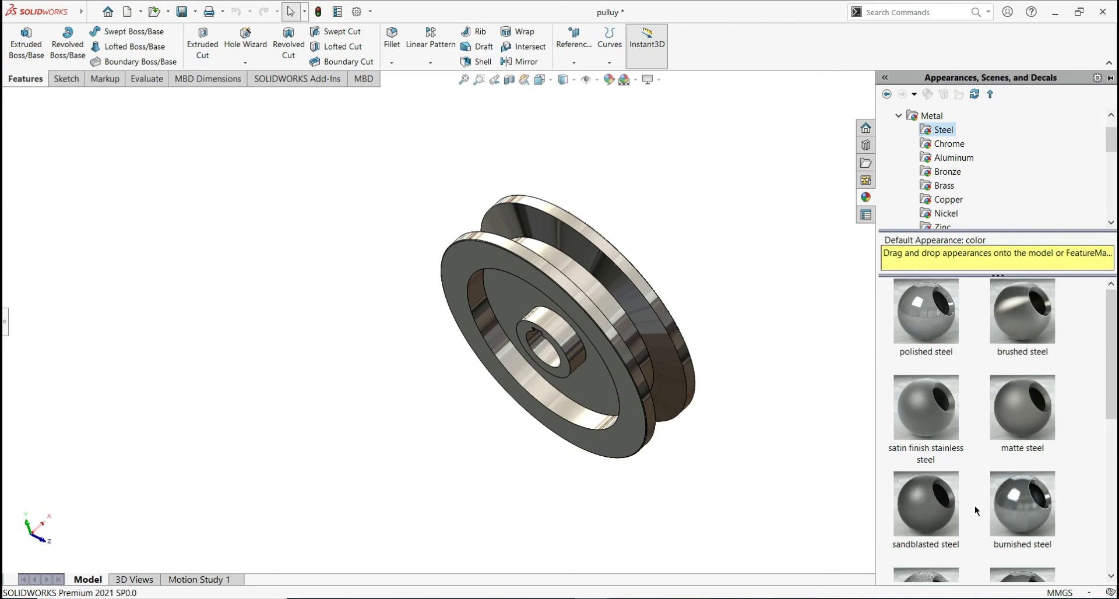
double_click(920, 530)
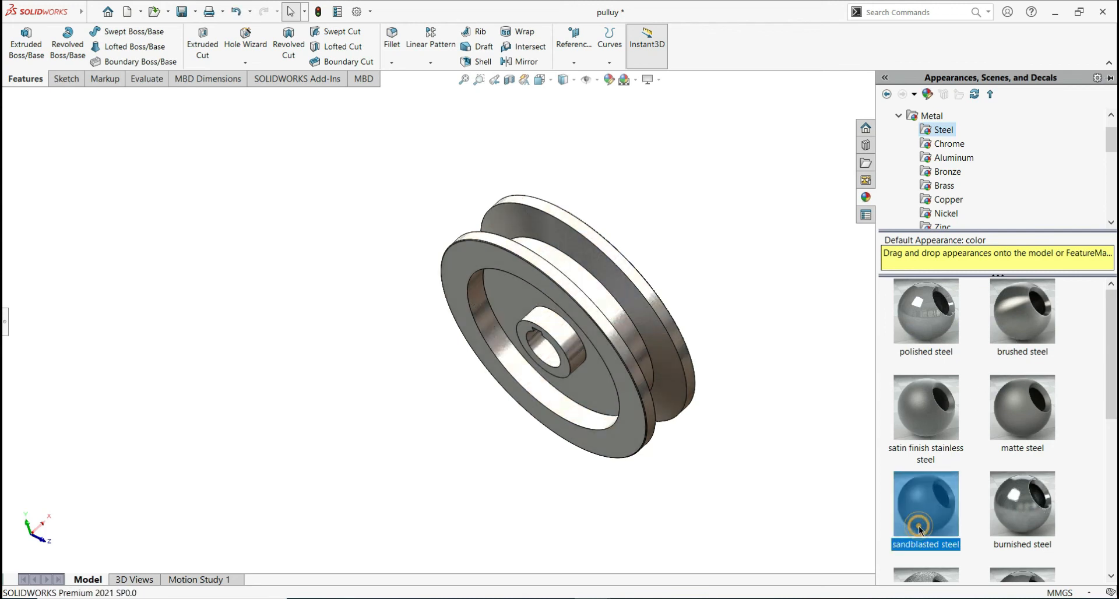
left_click(726, 497)
middle_click_drag(805, 499, 957, 309)
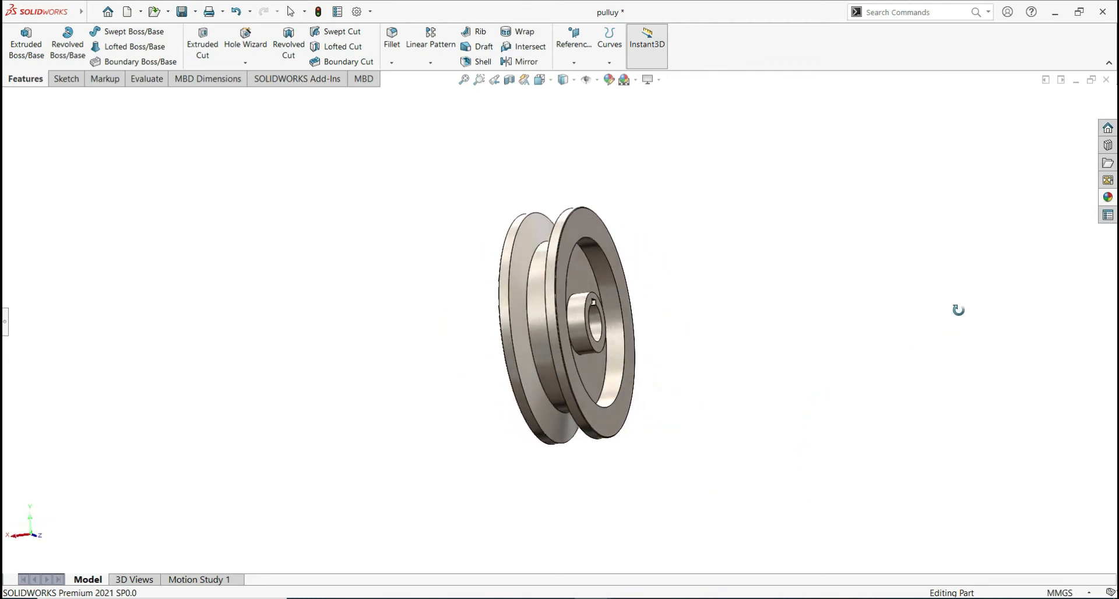
scroll(566, 327, "down", 5)
middle_click_drag(565, 328, 653, 318)
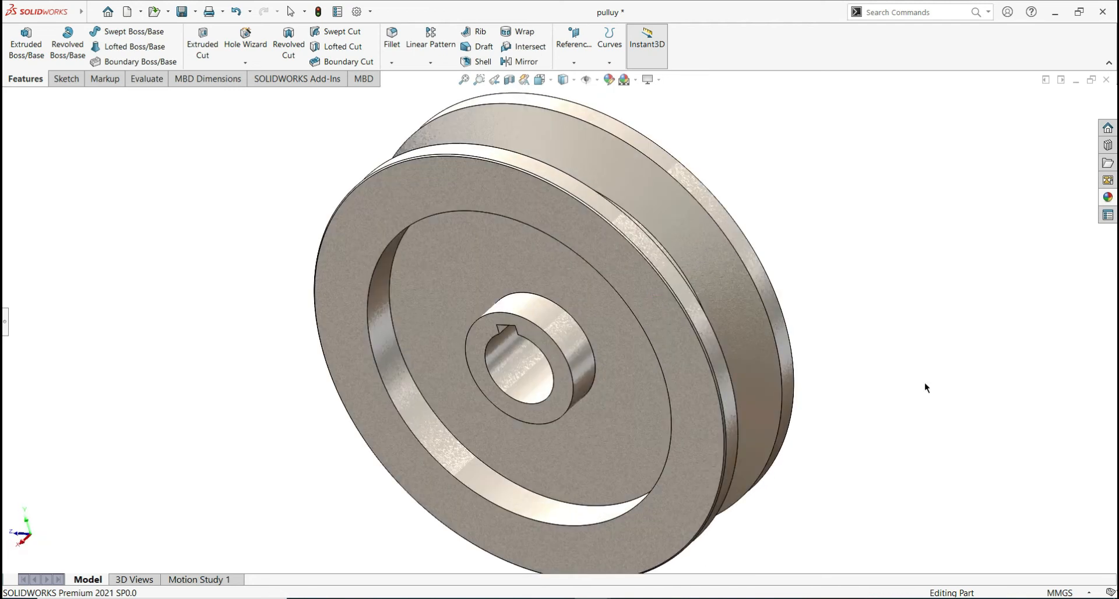
- Apply the carbon steel appearance from the Steel library to the whole pulley
left_click(1107, 196)
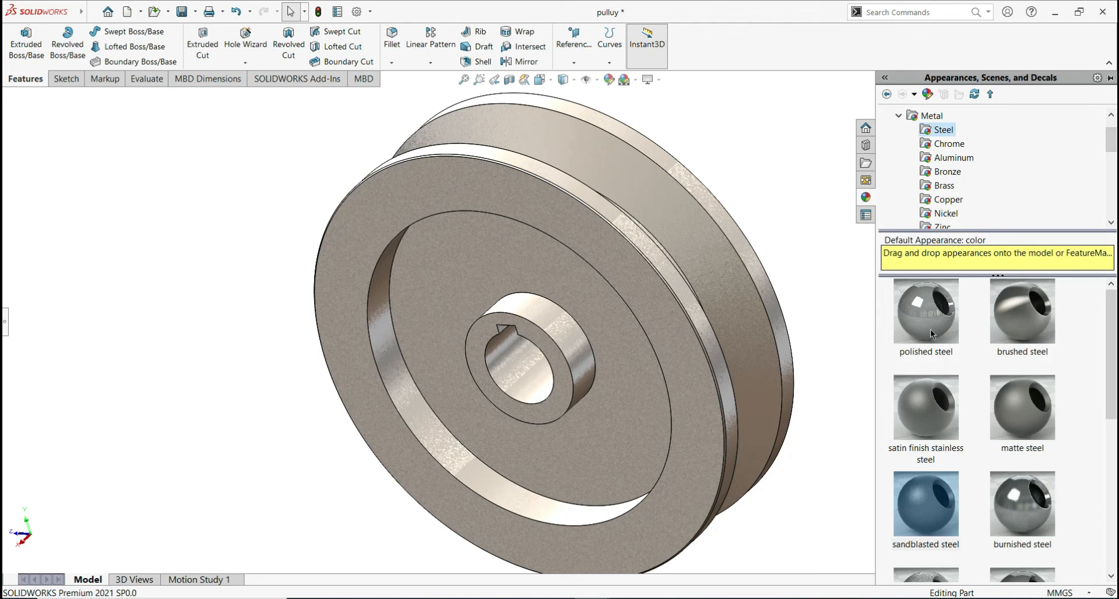
scroll(1003, 455, "down", 3)
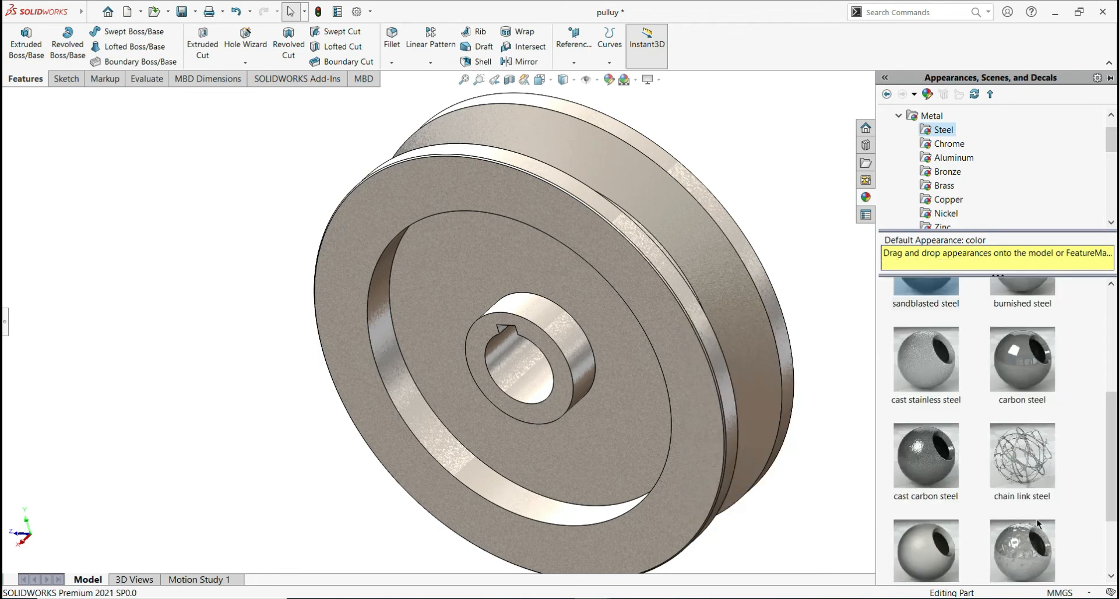
left_click(1021, 380)
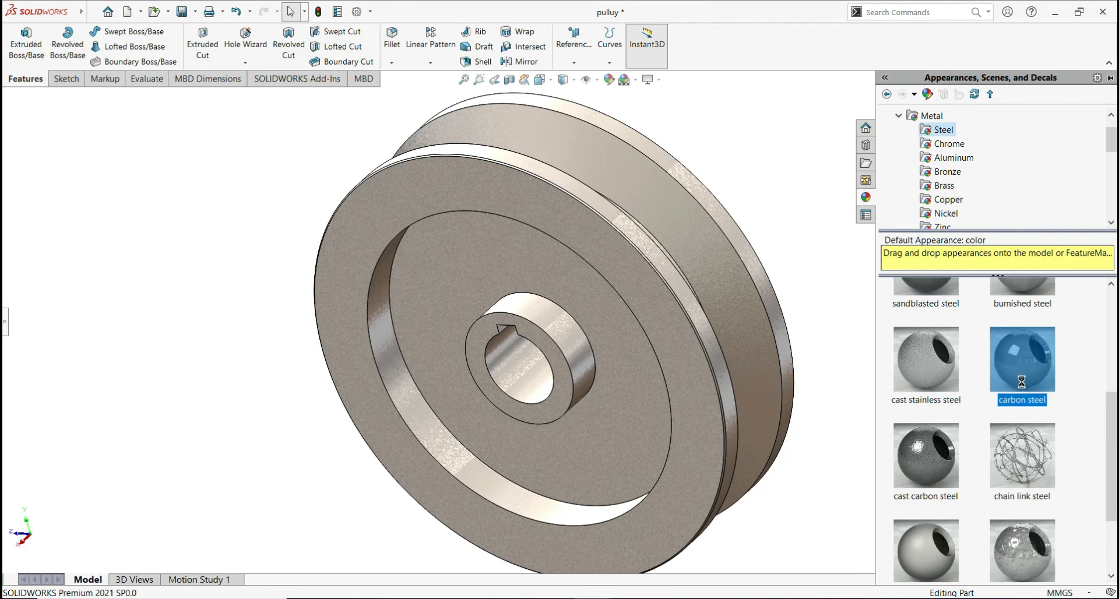
middle_click_drag(834, 450, 651, 382)
scroll(656, 428, "up", 3)
middle_click_drag(768, 356, 655, 401)
scroll(642, 334, "down", 5)
scroll(625, 382, "up", 2)
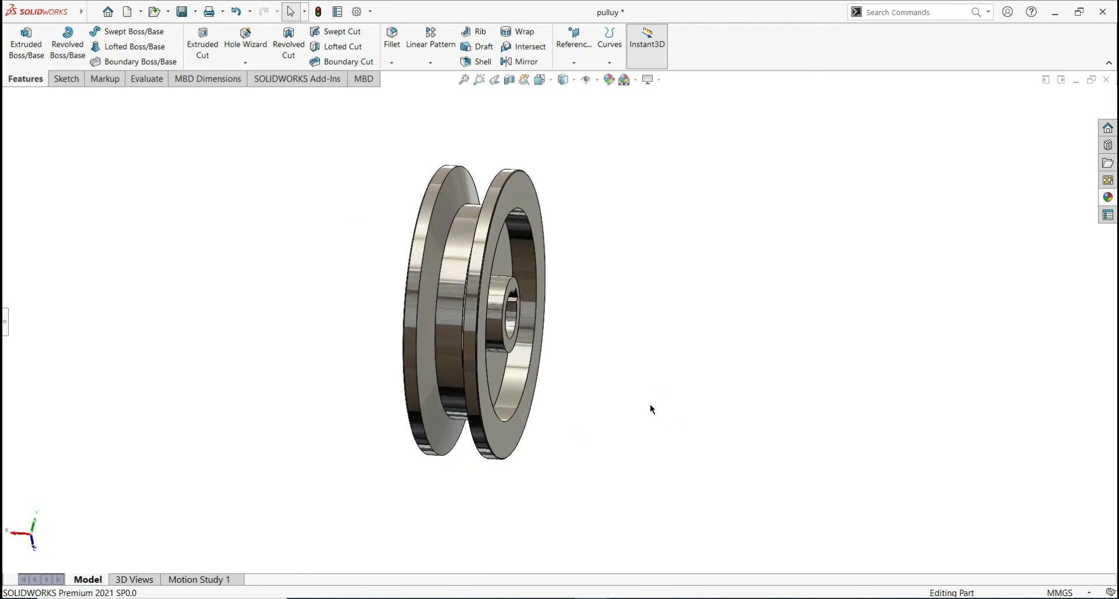
key("space")
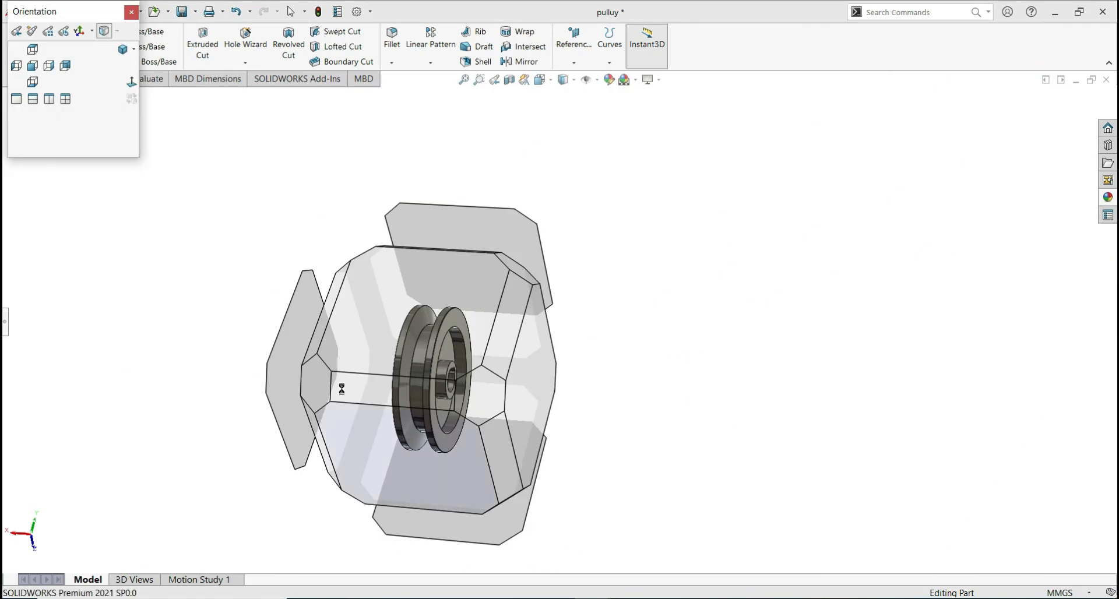
left_click(328, 392)
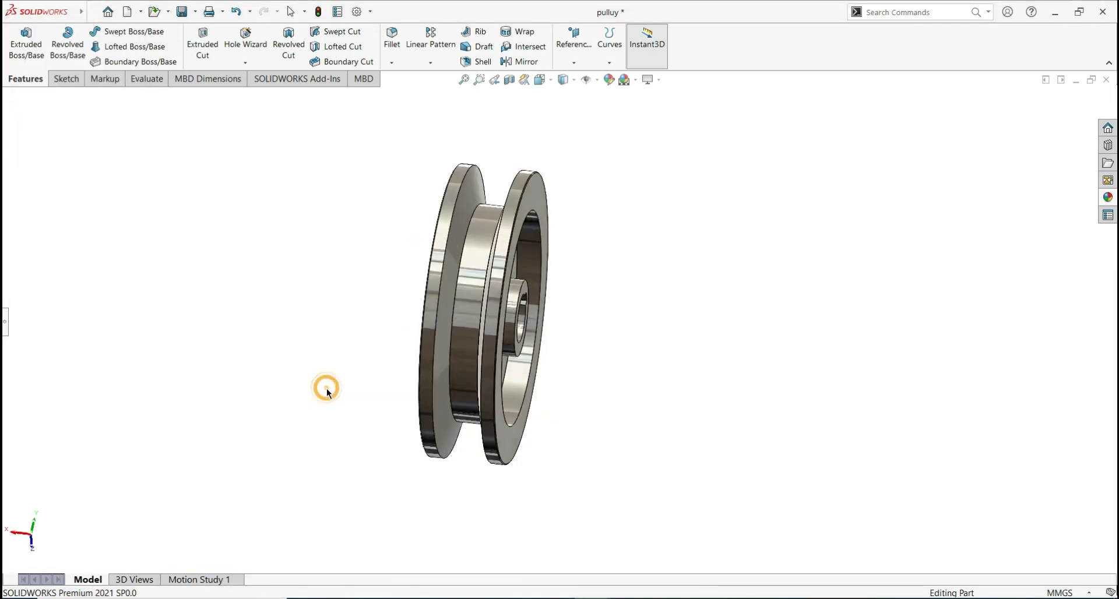